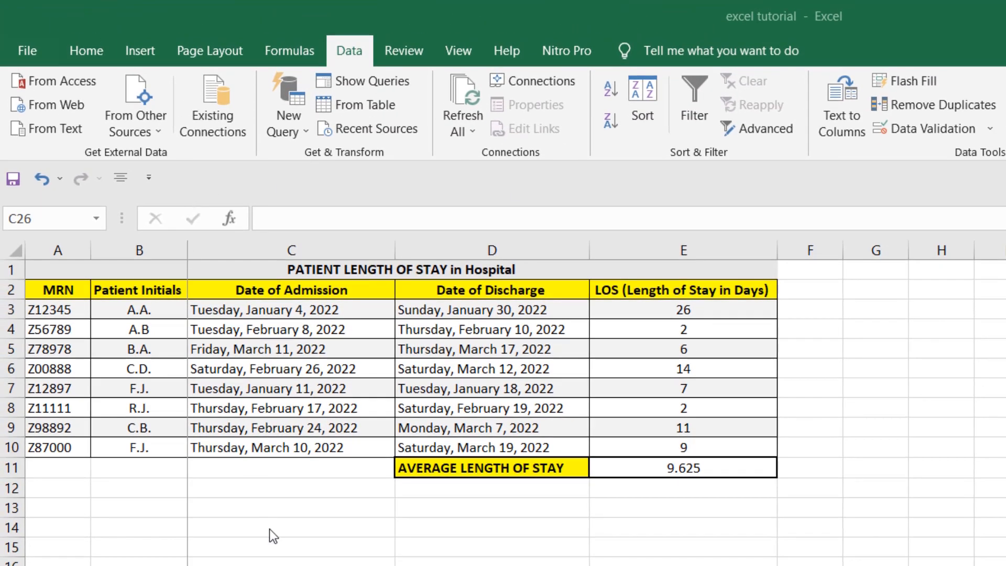
Examine the finished table's column headers and the dates offered in the first patient's Date of Discharge drop-down.
{"action": "left_click", "coordinate": [269, 529]}
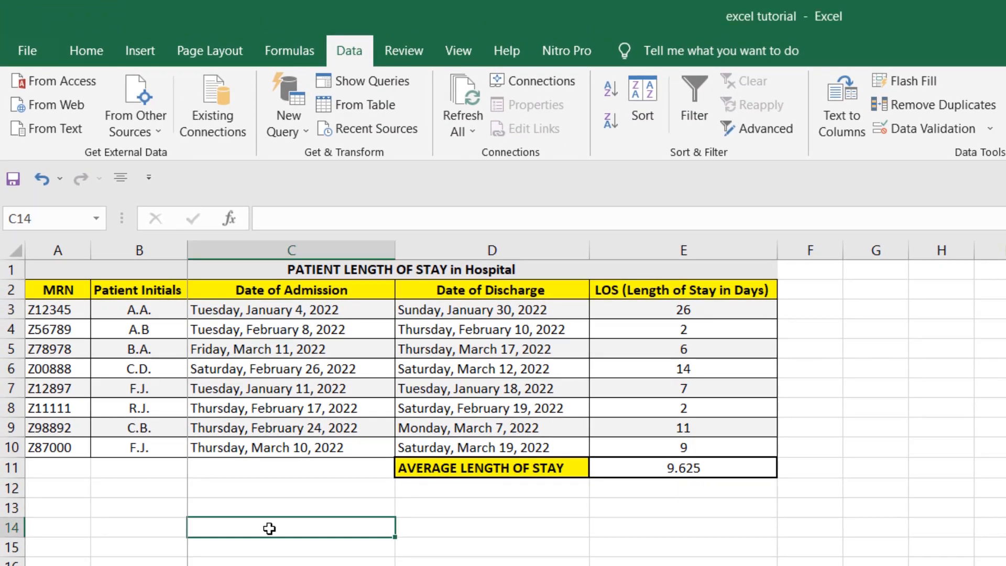
{"action": "left_click", "coordinate": [62, 290]}
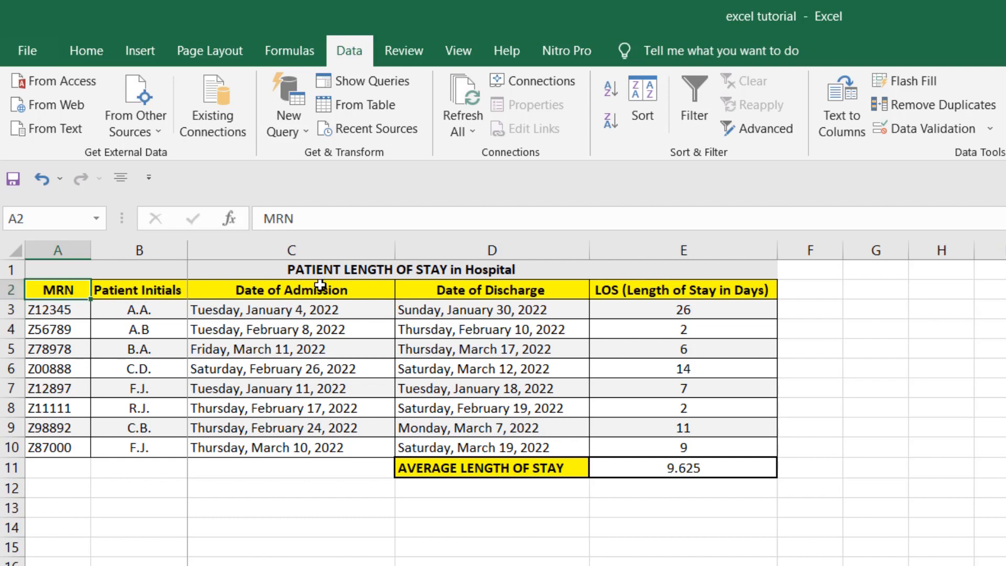
{"action": "left_click", "coordinate": [621, 290]}
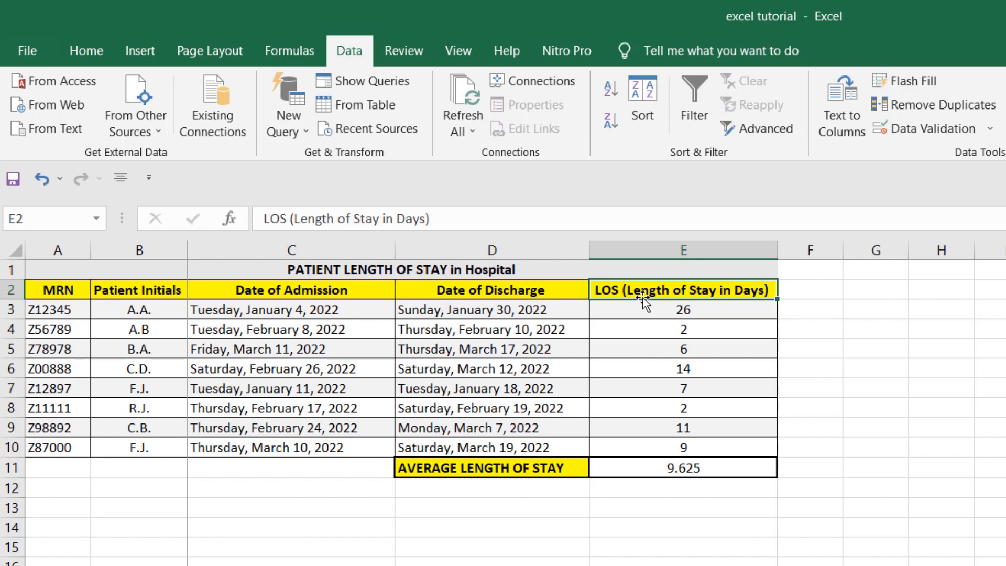
{"action": "left_click", "coordinate": [830, 322]}
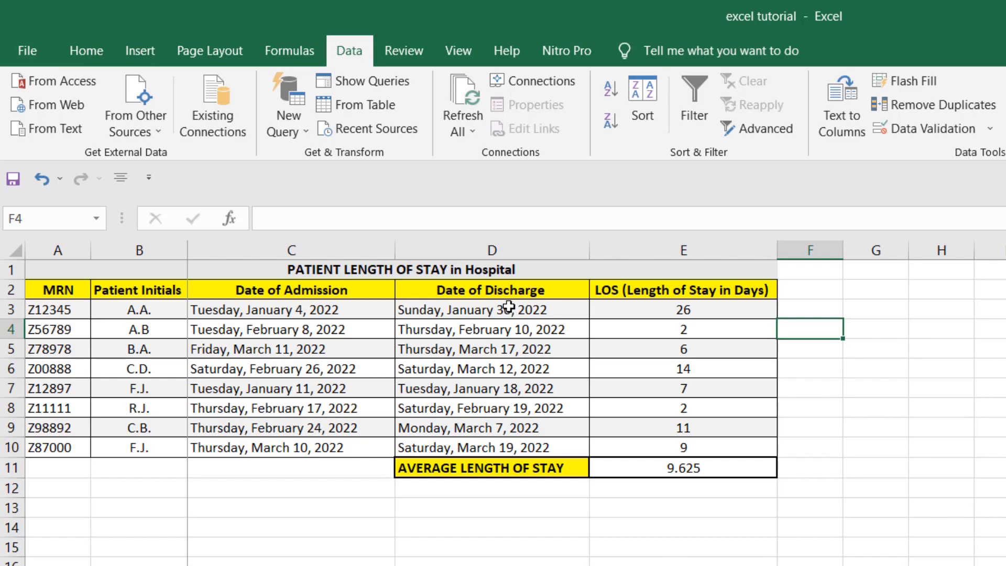
{"action": "left_click", "coordinate": [507, 310]}
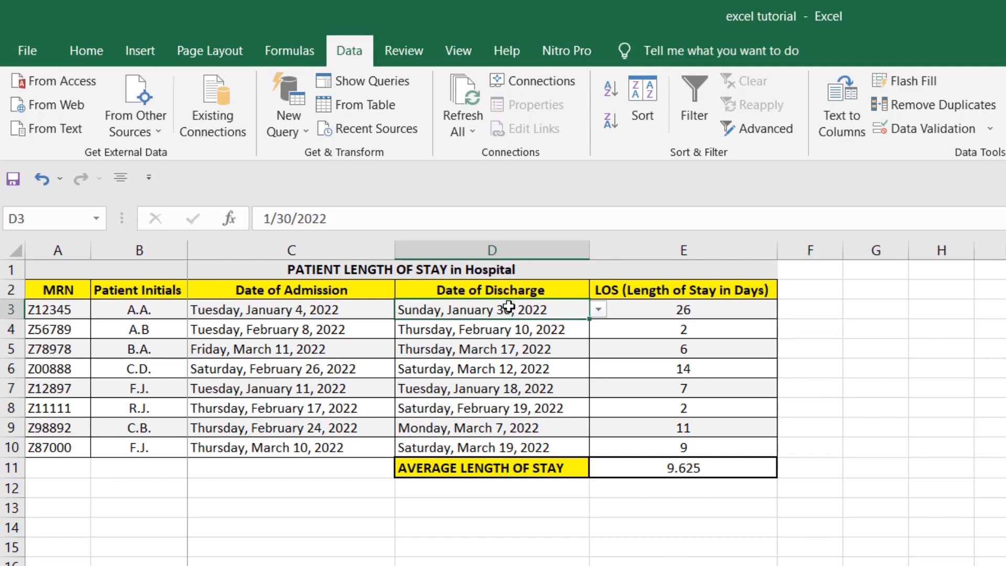
{"action": "left_click", "coordinate": [598, 309]}
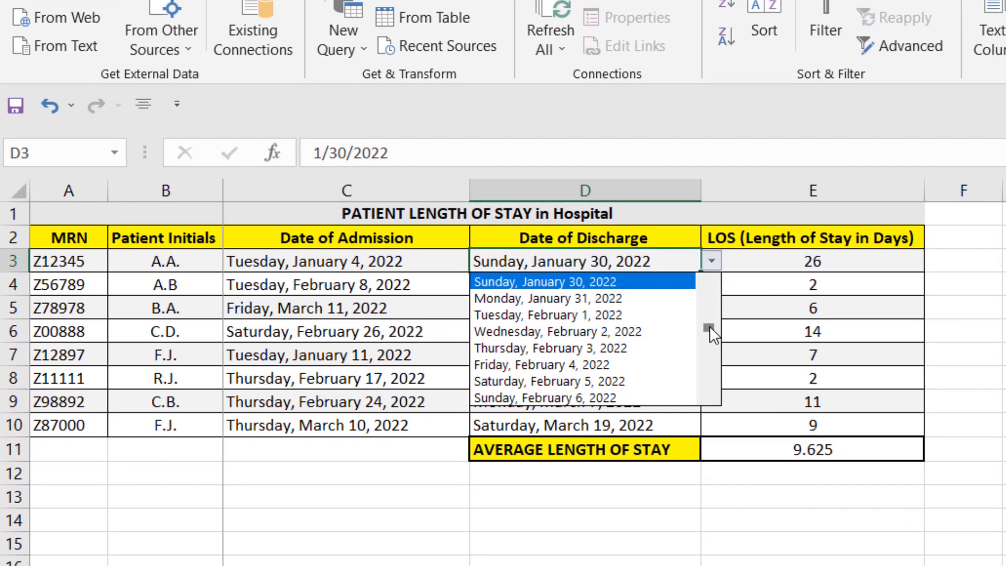
{"action": "left_click_drag", "start_coordinate": [653, 345], "coordinate": [651, 403]}
{"action": "left_click_drag", "start_coordinate": [707, 389], "coordinate": [707, 286]}
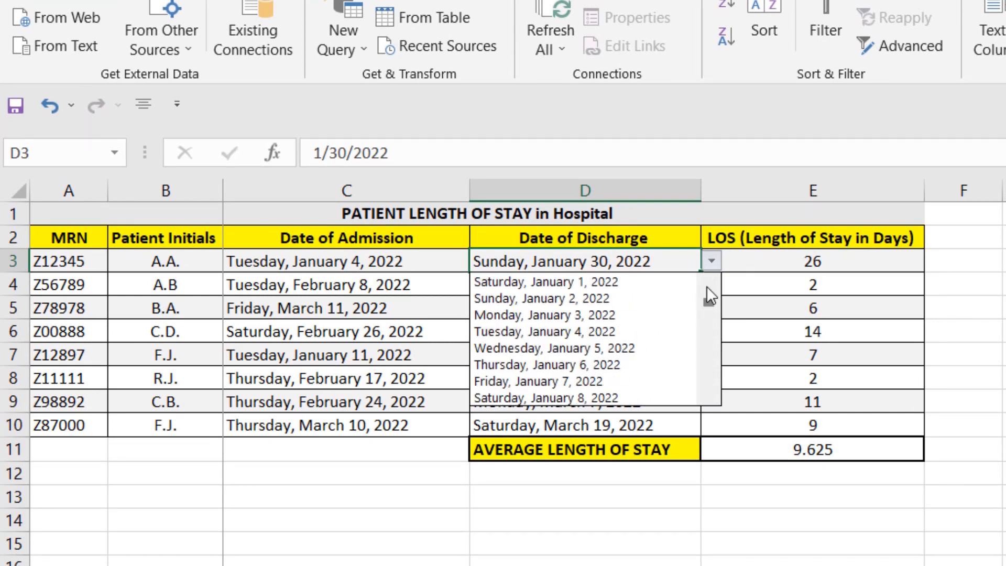
{"action": "left_click", "coordinate": [1002, 309]}
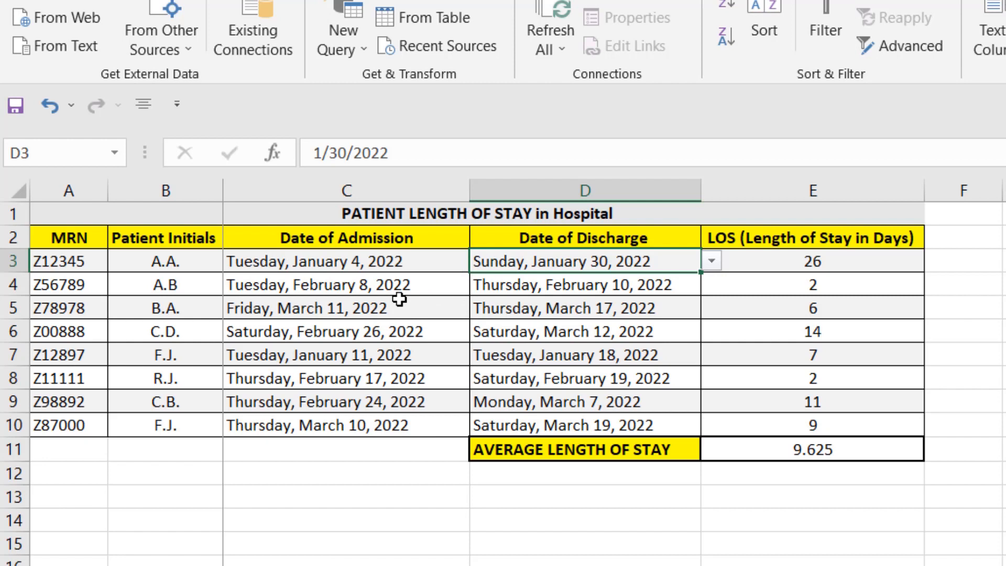
Examine the length-of-stay formula in E3, the two date cells it uses, and the Dates list in column J.
{"action": "left_click", "coordinate": [495, 469]}
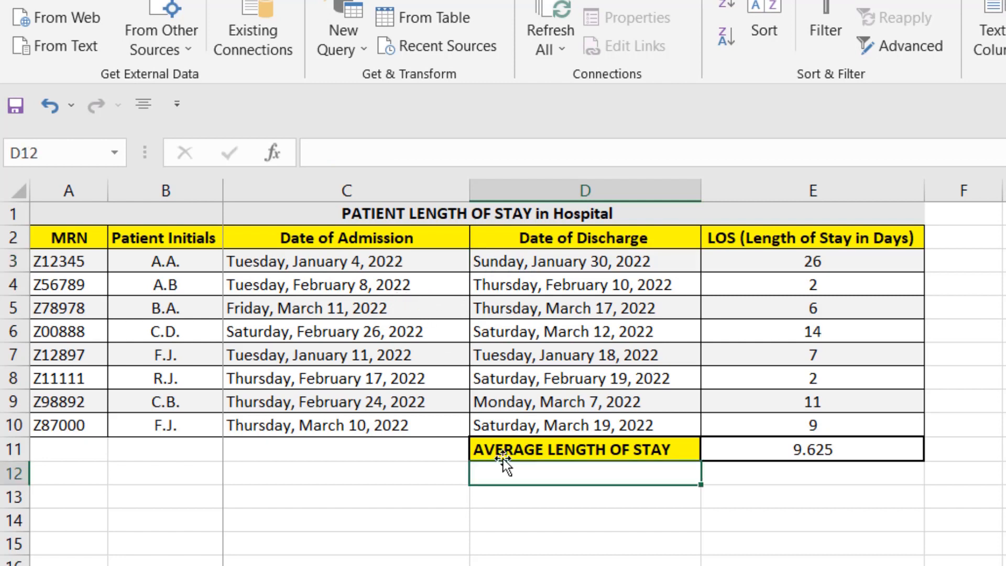
{"action": "left_click", "coordinate": [759, 263]}
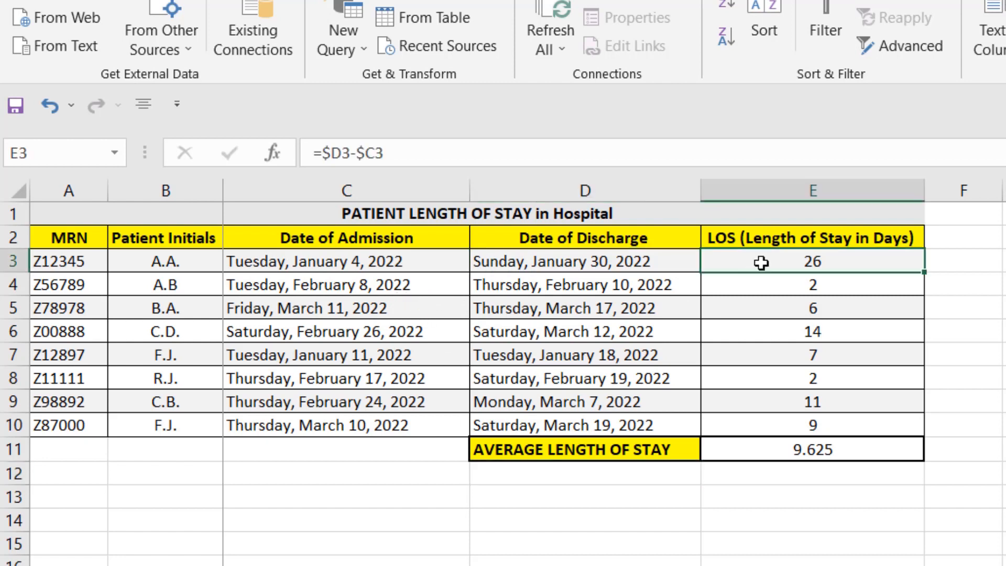
{"action": "left_click", "coordinate": [361, 263]}
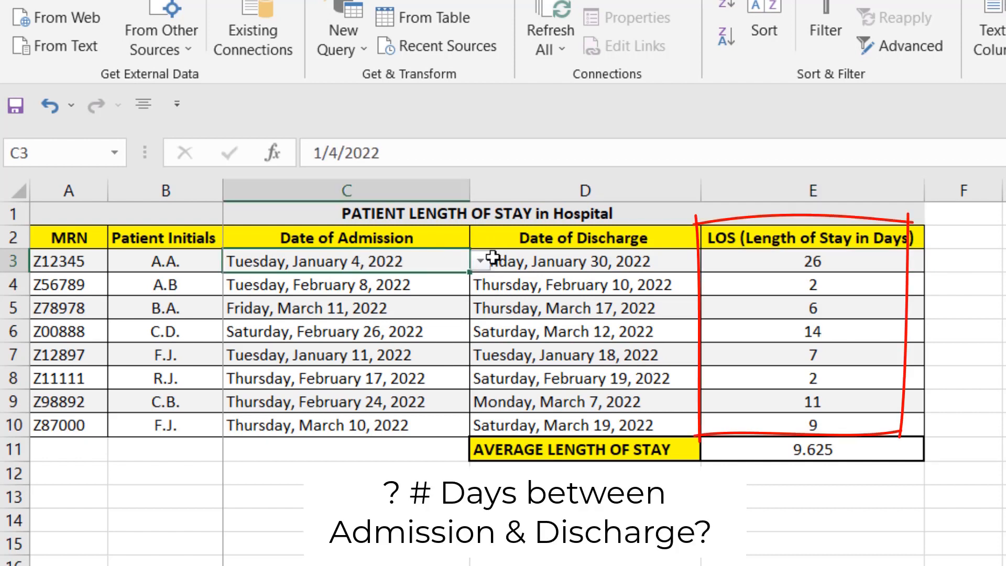
{"action": "left_click", "coordinate": [525, 264]}
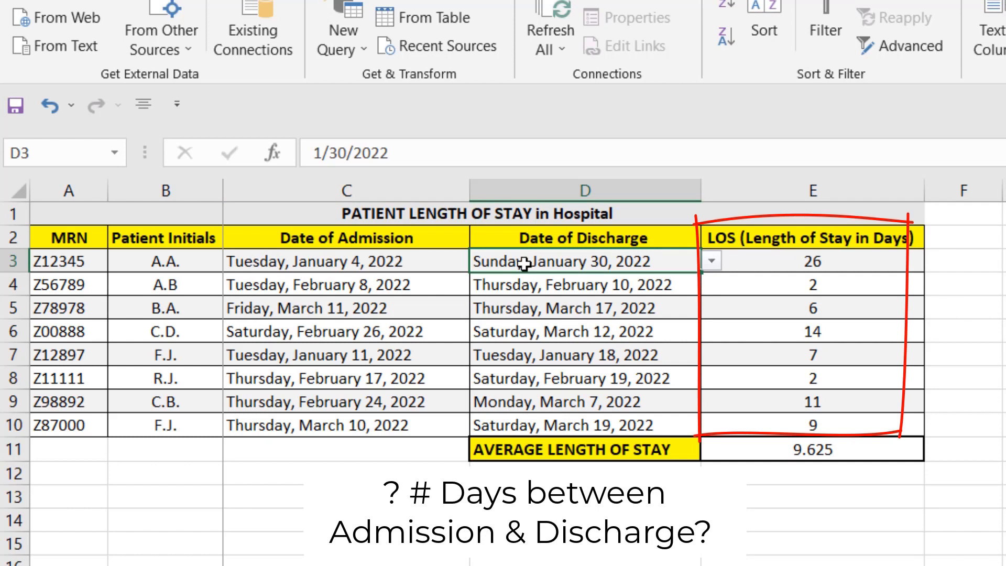
{"action": "left_click", "coordinate": [1003, 263]}
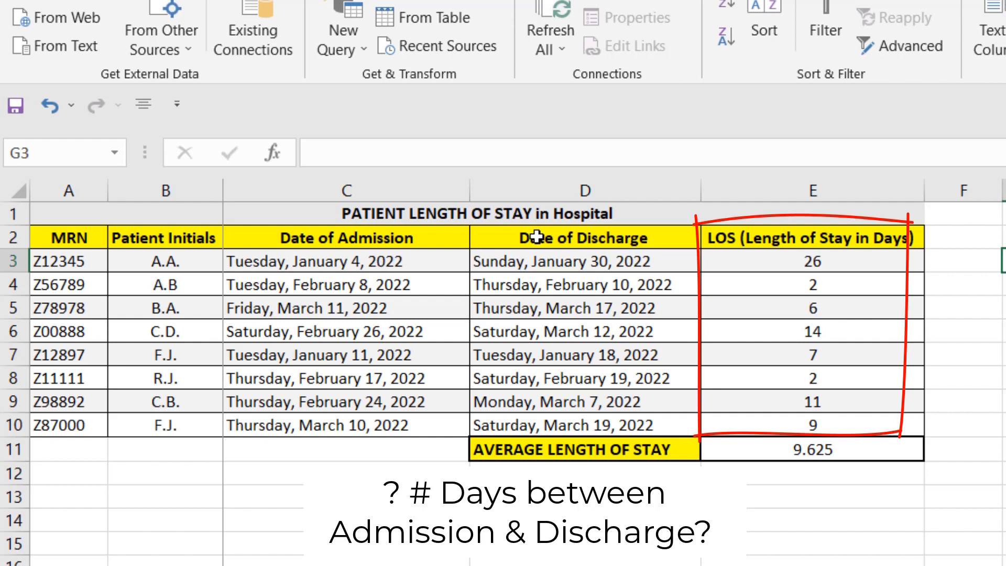
{"action": "left_click", "coordinate": [793, 258]}
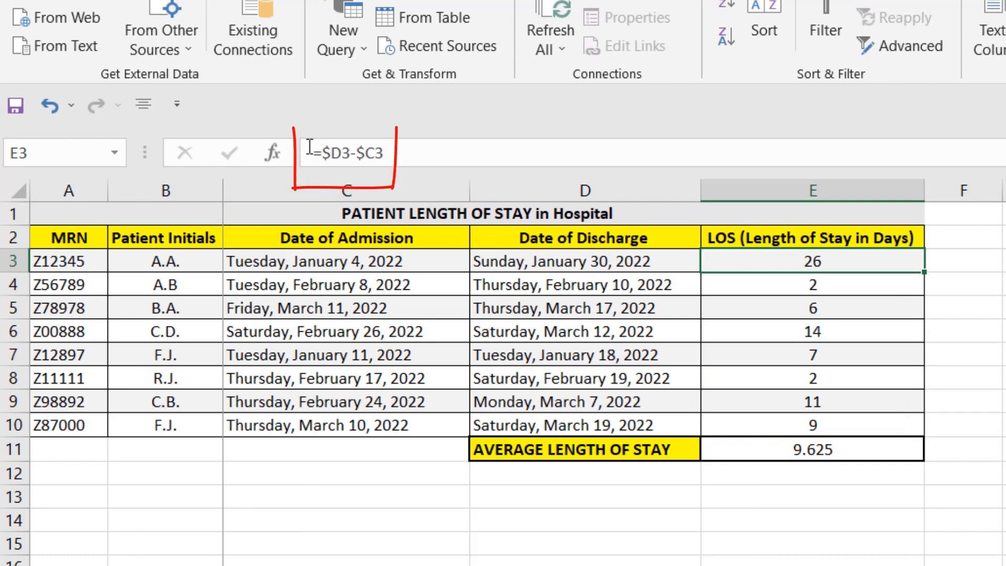
{"action": "left_click", "coordinate": [1003, 449]}
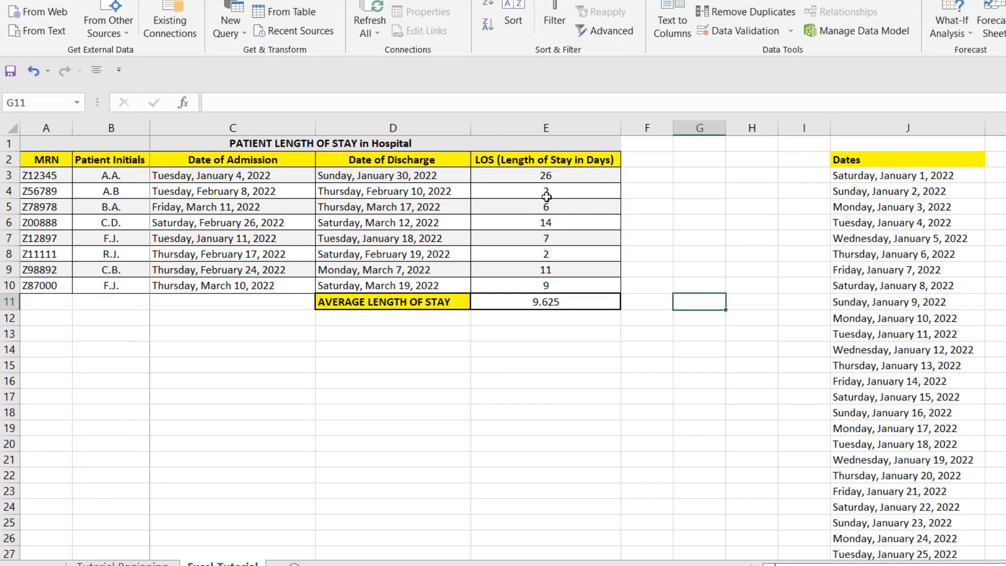
{"action": "left_click", "coordinate": [558, 355]}
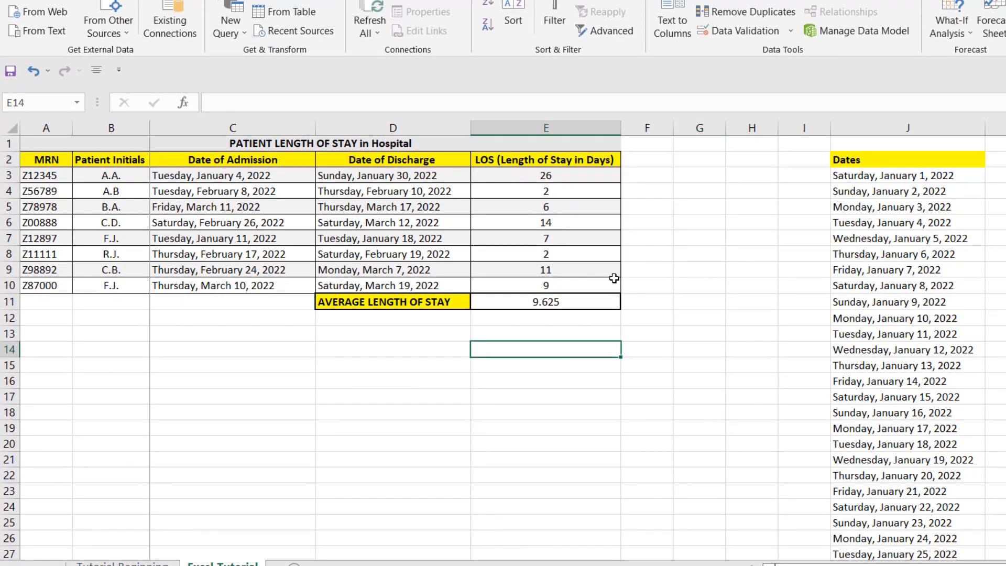
{"action": "left_click_drag", "start_coordinate": [873, 175], "coordinate": [884, 511]}
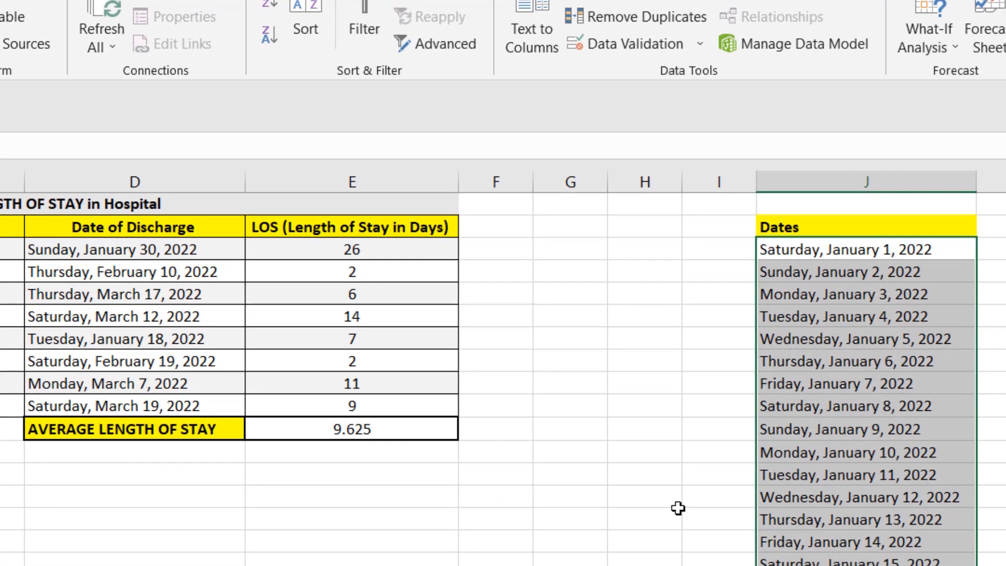
{"action": "left_click", "coordinate": [765, 374]}
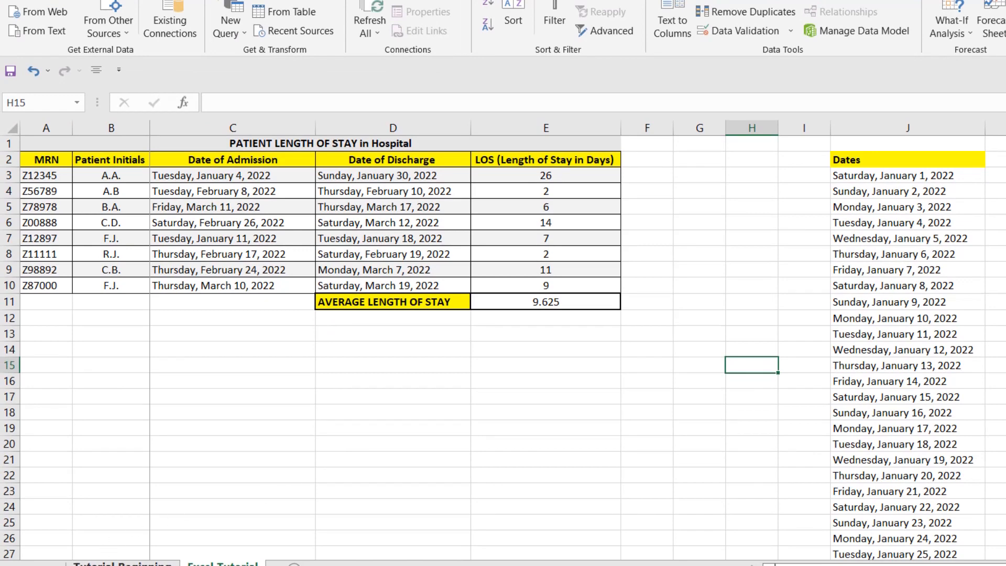
On the Tutorial Beginning sheet, enter March 25, 2022 in the first cell under the Dates header.
{"action": "left_click", "coordinate": [122, 563]}
{"action": "left_click", "coordinate": [450, 488]}
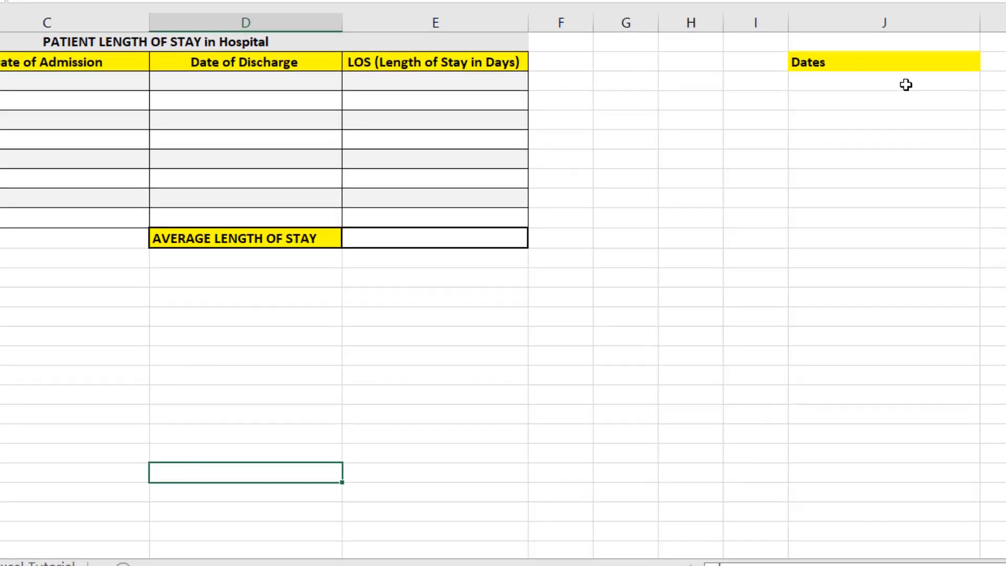
{"action": "left_click", "coordinate": [923, 174]}
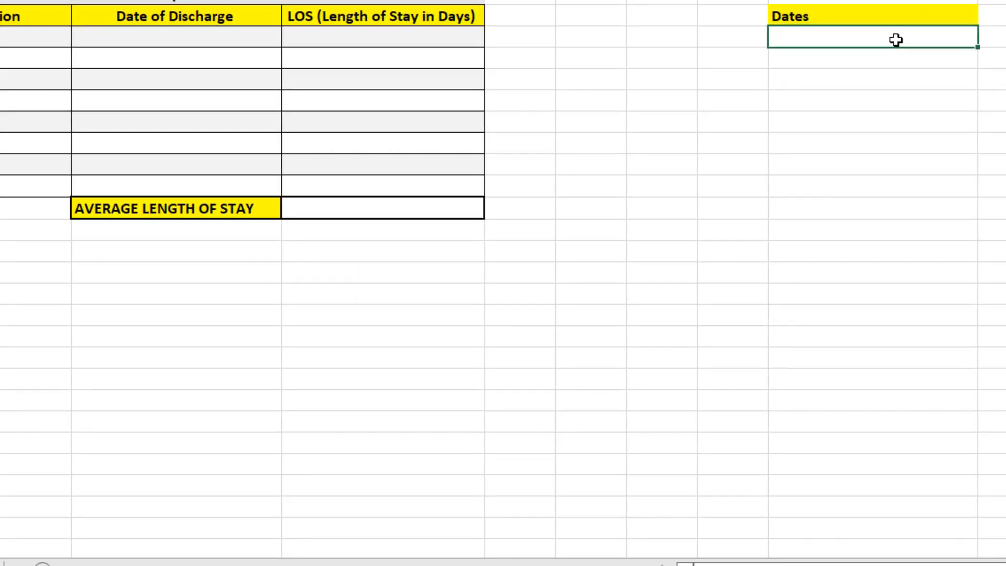
{"action": "type", "text": "March 25, 2022"}
{"action": "key", "text": "Return"}
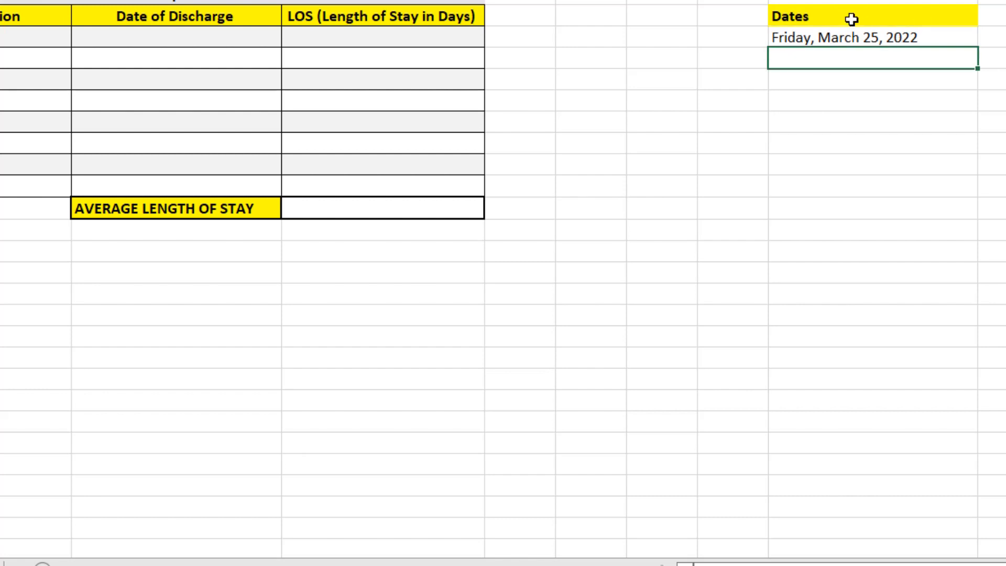
Format the first date under Dates with the Date type *Wednesday, March 14, 2012.
{"action": "left_click", "coordinate": [867, 37]}
{"action": "right_click", "coordinate": [867, 37]}
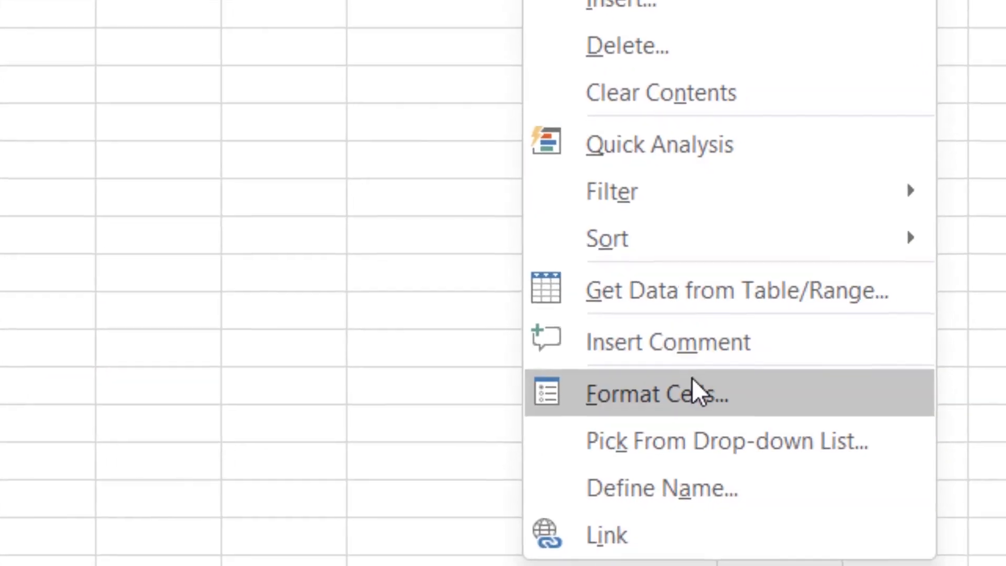
{"action": "left_click", "coordinate": [954, 447]}
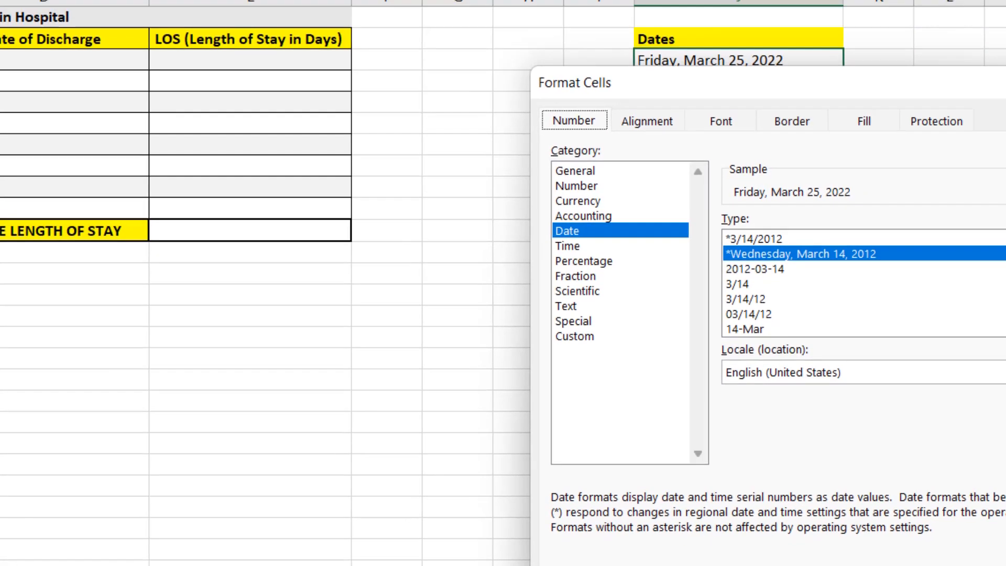
{"action": "left_click", "coordinate": [1001, 561]}
Enter March 26, 2022 as the second date and fill the series down column J to Monday, April 11, 2022.
{"action": "left_click", "coordinate": [795, 130]}
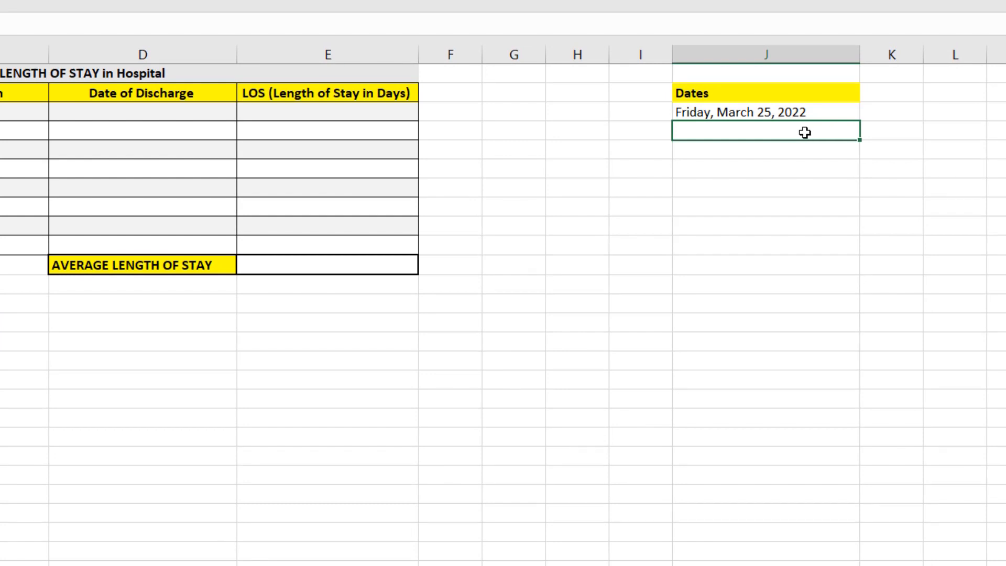
{"action": "type", "text": "March 26, 2022"}
{"action": "key", "text": "Return"}
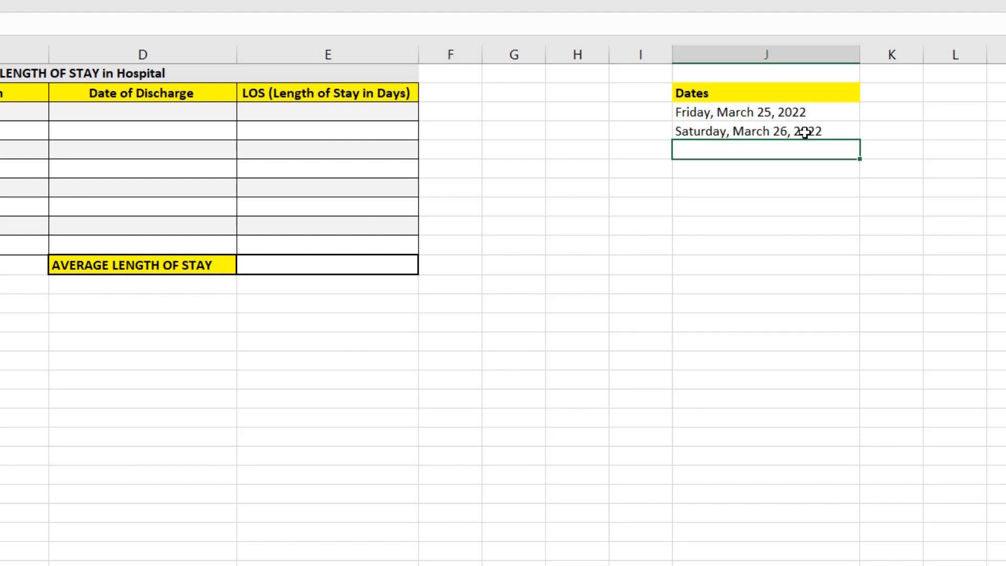
{"action": "left_click_drag", "start_coordinate": [814, 107], "coordinate": [855, 238]}
{"action": "left_click_drag", "start_coordinate": [849, 282], "coordinate": [835, 447]}
{"action": "left_click", "coordinate": [964, 403]}
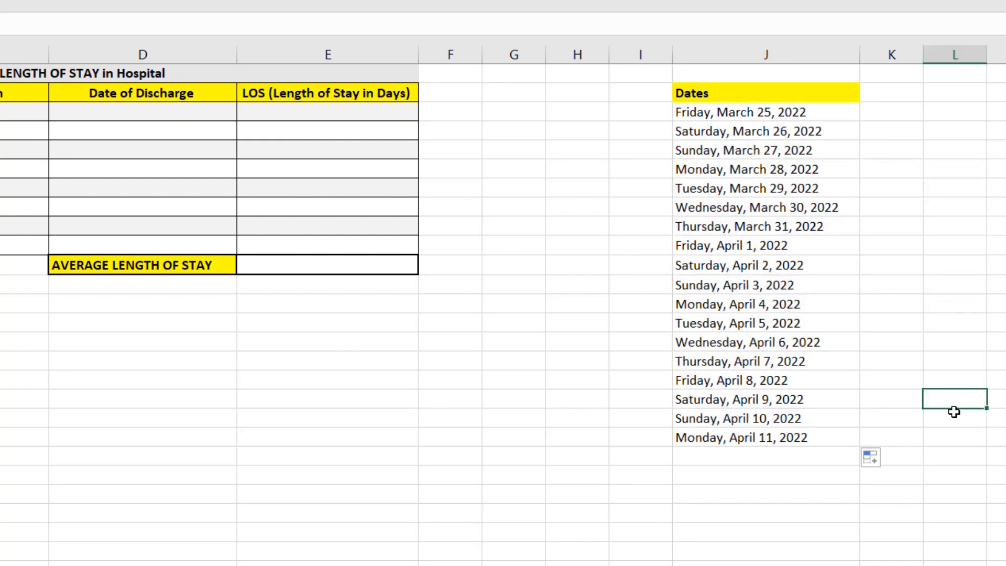
Copy the first two dates and repeat the series fill down column J to Monday, April 11, 2022.
{"action": "left_click_drag", "start_coordinate": [791, 110], "coordinate": [790, 131]}
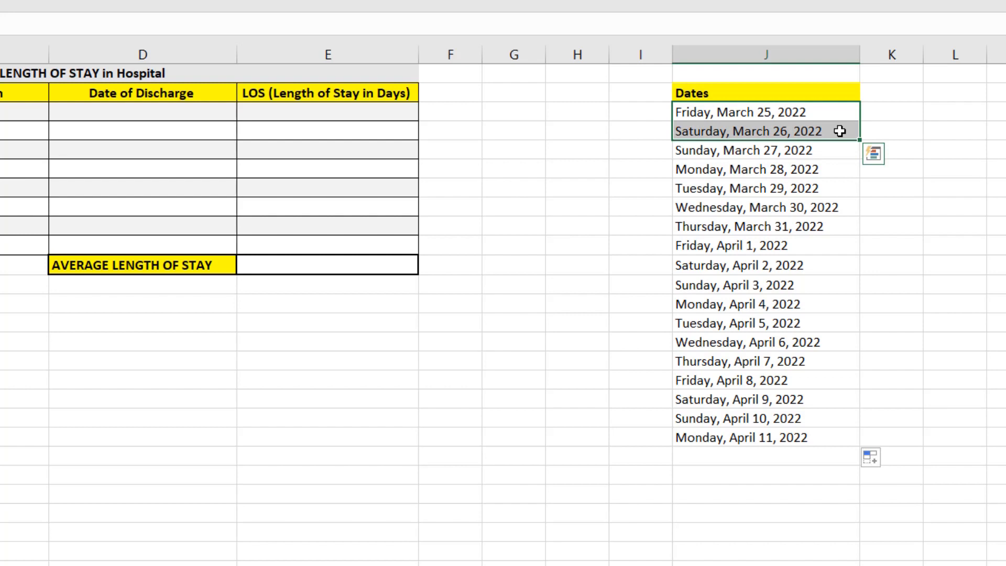
{"action": "right_click", "coordinate": [840, 131]}
{"action": "left_click", "coordinate": [859, 168]}
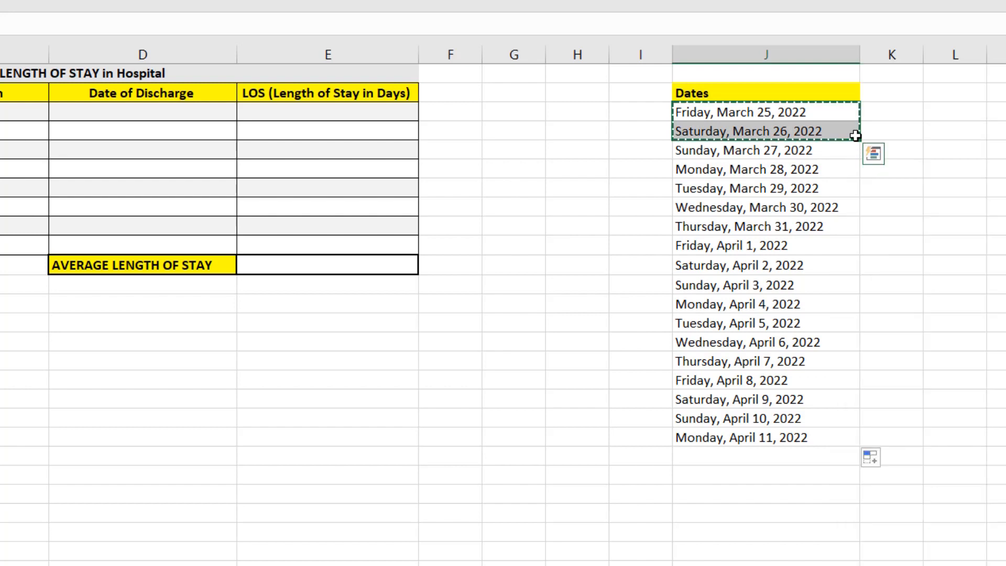
{"action": "left_click_drag", "start_coordinate": [857, 150], "coordinate": [813, 449]}
{"action": "left_click", "coordinate": [965, 436]}
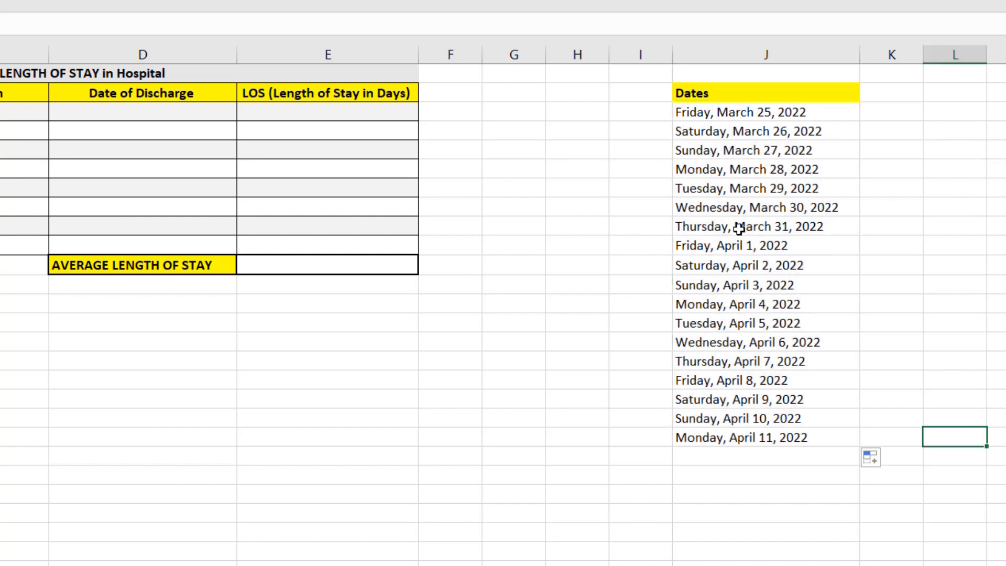
{"action": "left_click", "coordinate": [759, 440]}
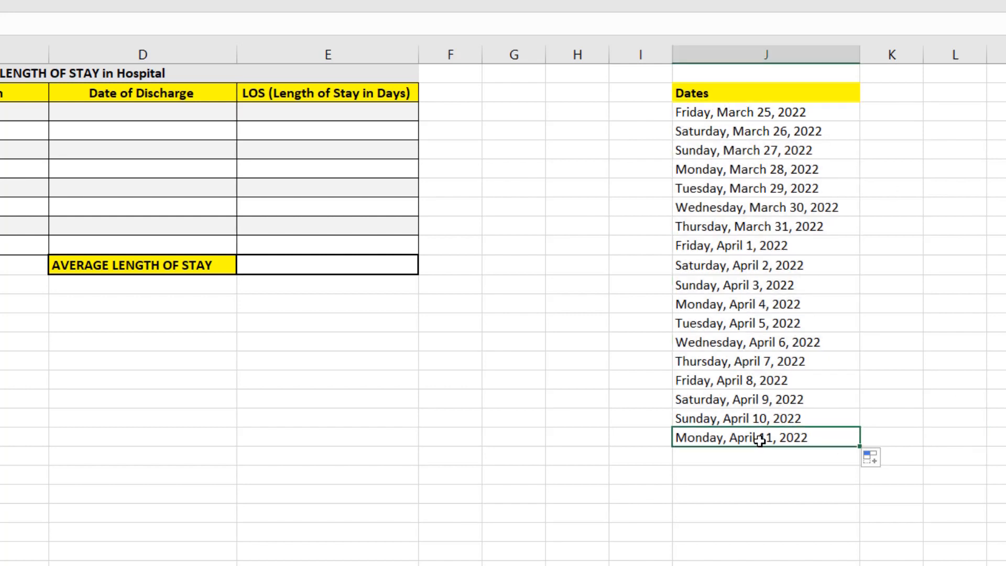
{"action": "left_click", "coordinate": [885, 308]}
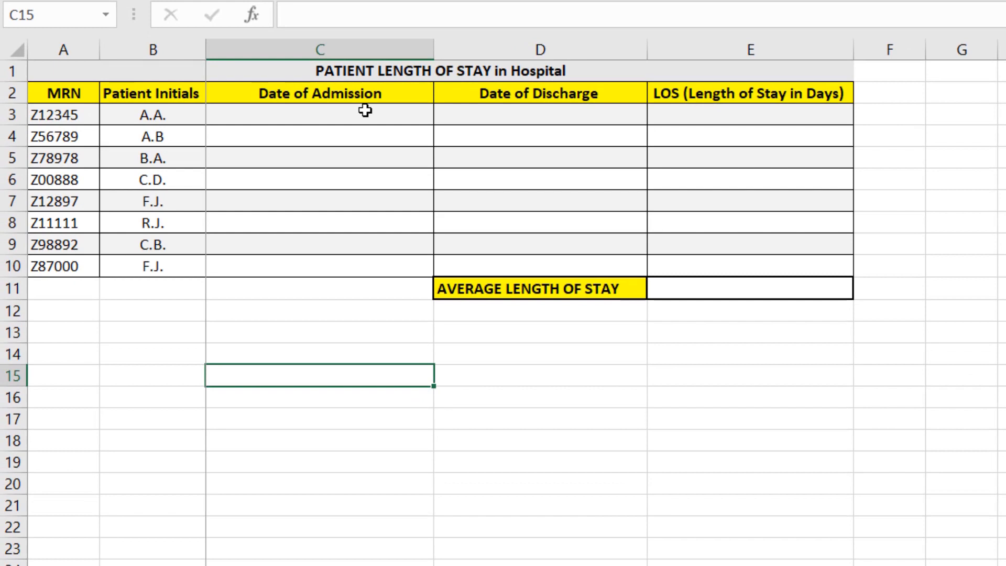
Add list data validation to the Date of Admission cells C3:C10, using the dates in =$J$3:$J$20 as the source.
{"action": "left_click", "coordinate": [364, 109]}
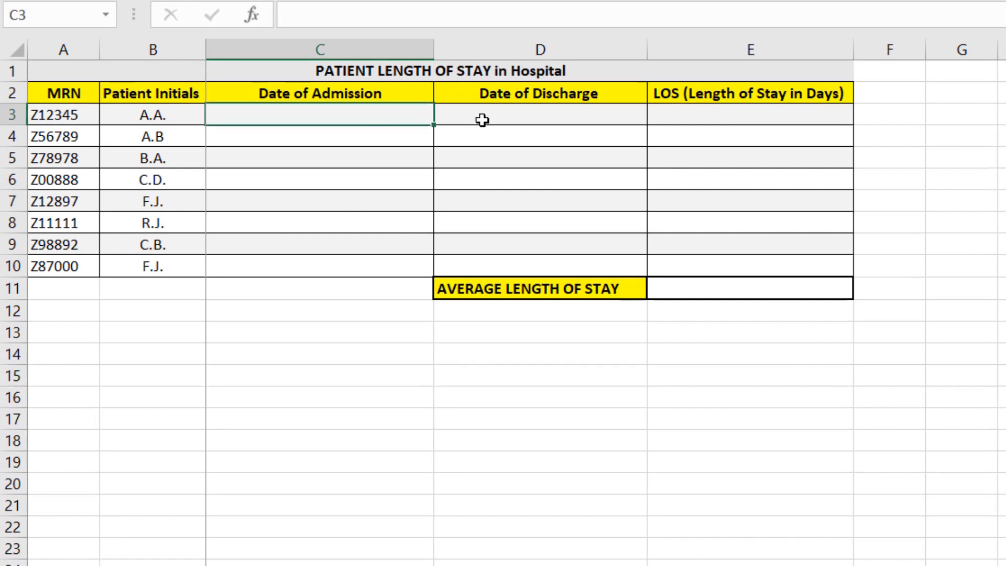
{"action": "left_click_drag", "start_coordinate": [354, 110], "coordinate": [323, 256]}
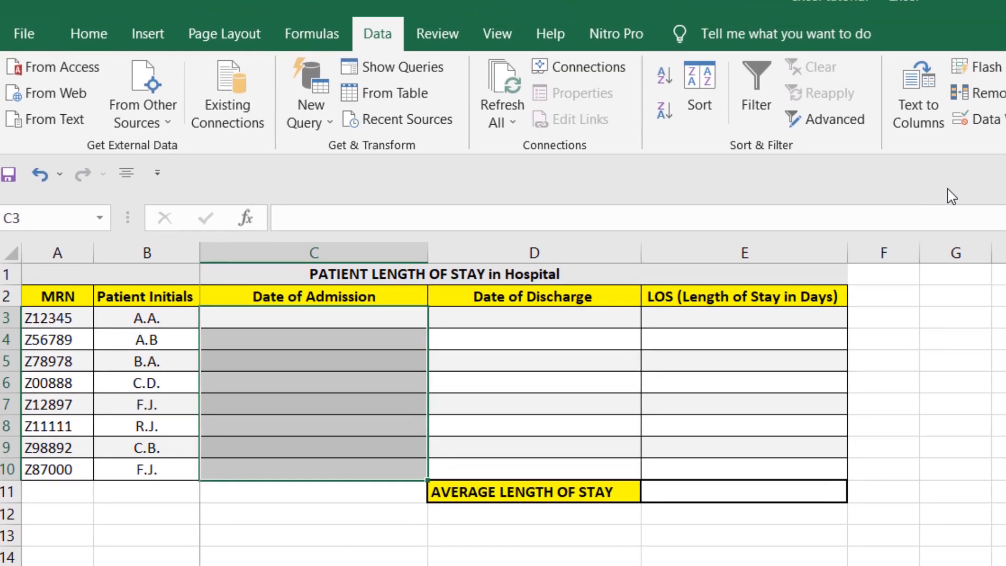
{"action": "left_click", "coordinate": [990, 119]}
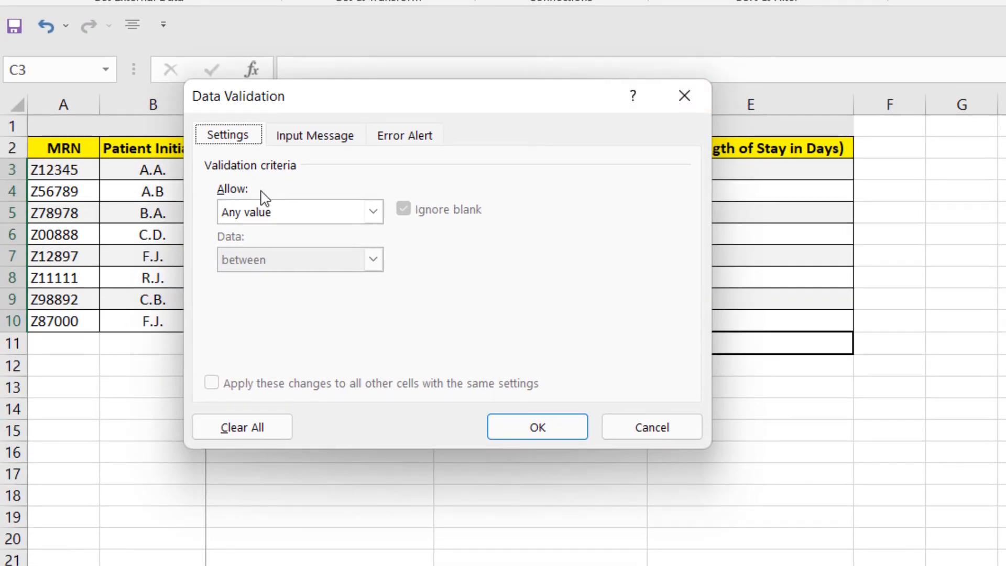
{"action": "left_click", "coordinate": [281, 219]}
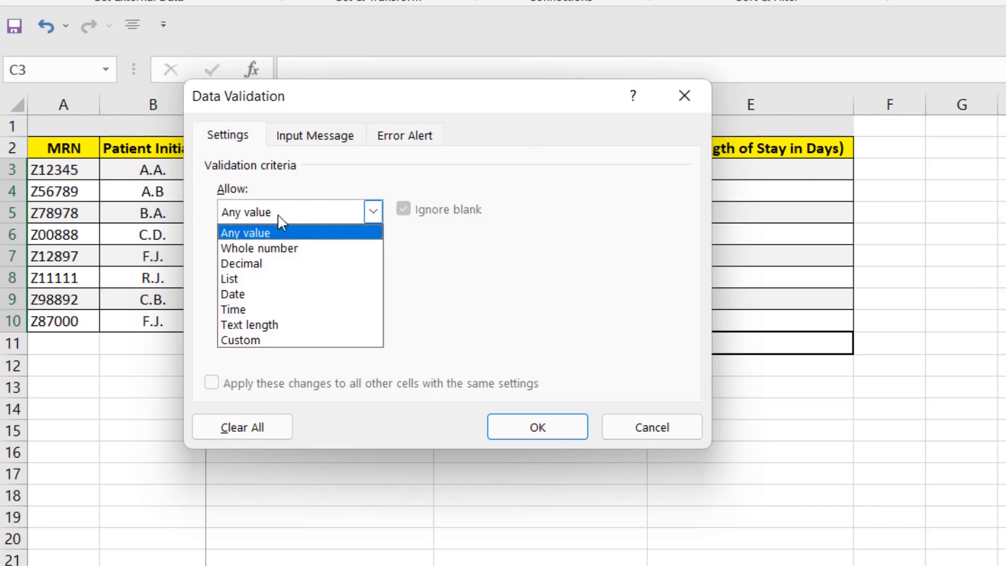
{"action": "left_click", "coordinate": [277, 279]}
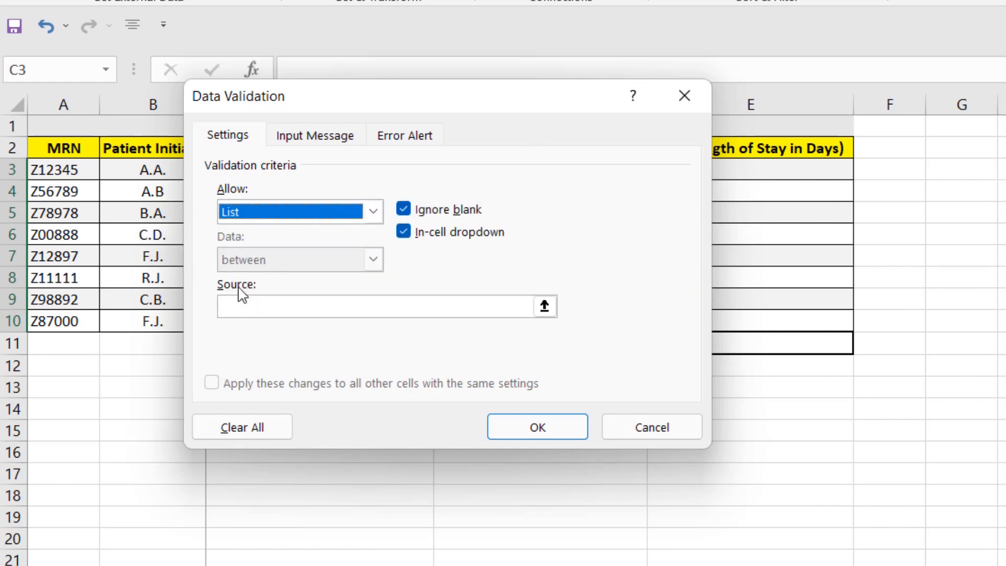
{"action": "left_click", "coordinate": [544, 305]}
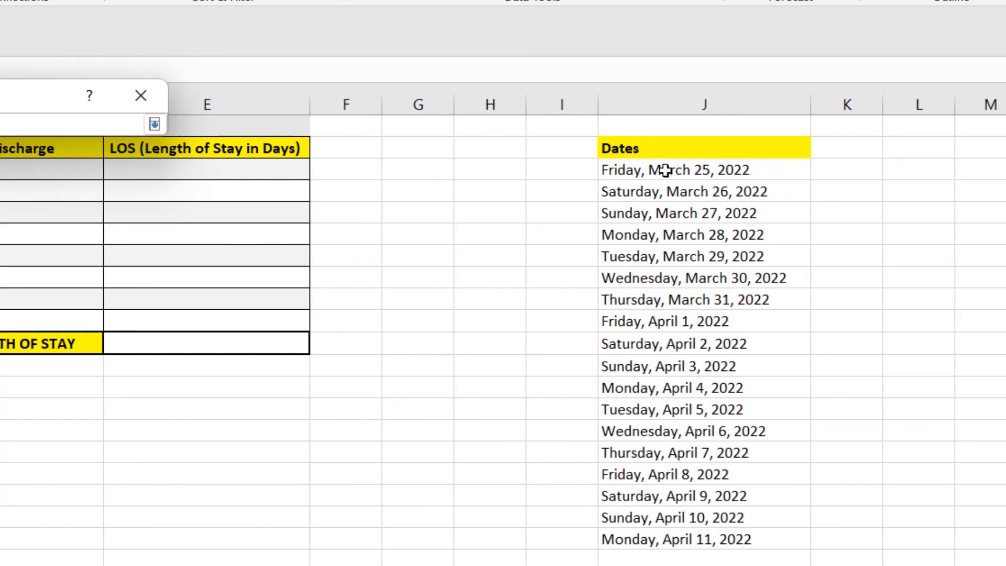
{"action": "left_click_drag", "start_coordinate": [664, 171], "coordinate": [664, 536]}
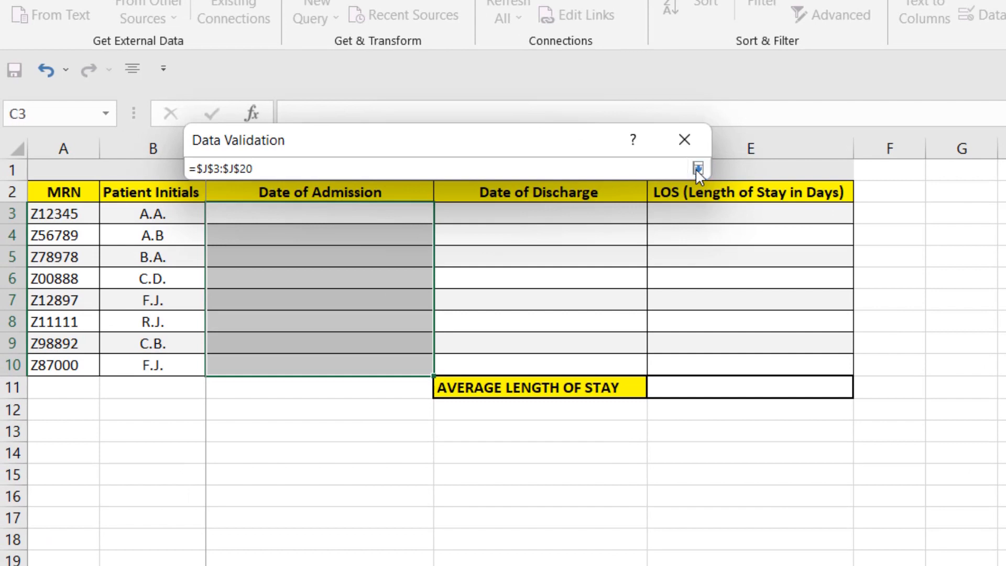
{"action": "left_click", "coordinate": [695, 169]}
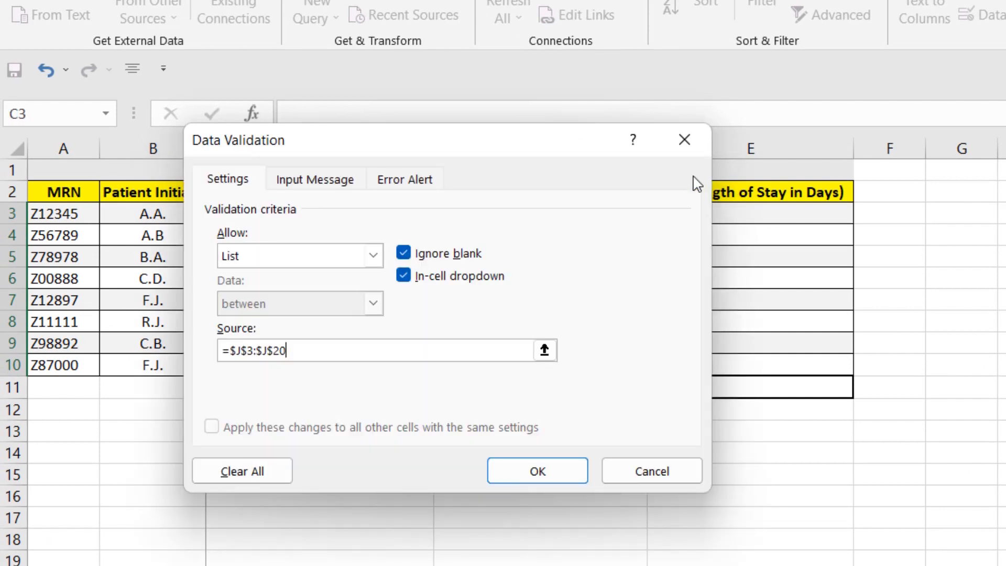
{"action": "left_click", "coordinate": [538, 471]}
{"action": "left_click", "coordinate": [548, 469]}
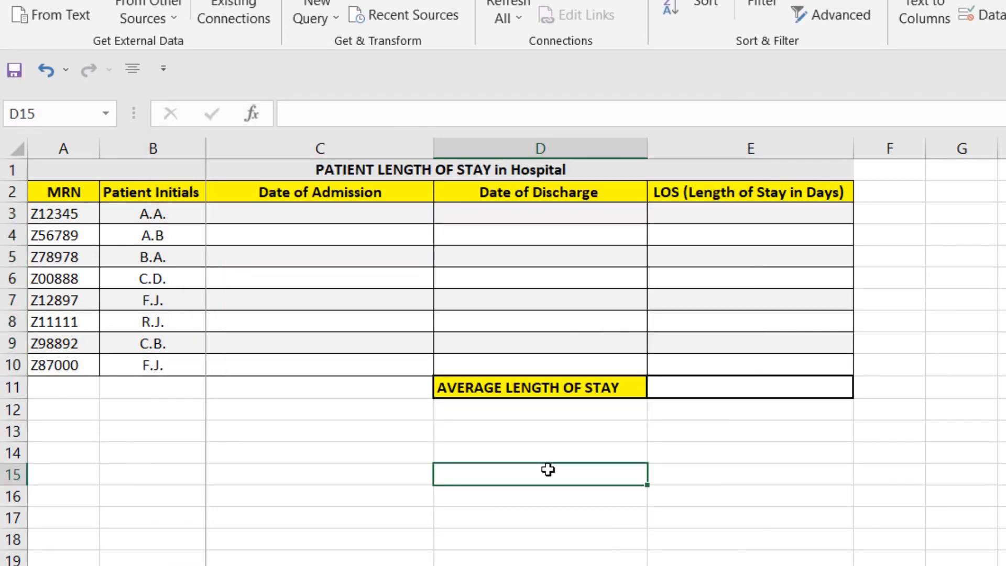
{"action": "left_click", "coordinate": [387, 212]}
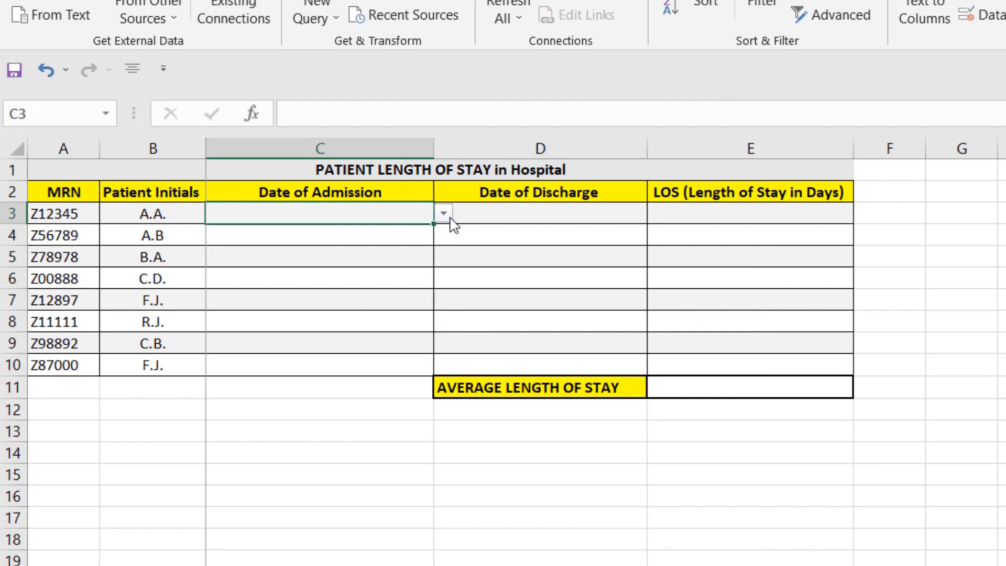
Add list data validation to the Date of Discharge cells D3:D10 with =$J$3:$J$20 as the source.
{"action": "left_click", "coordinate": [476, 215]}
{"action": "left_click_drag", "start_coordinate": [476, 208], "coordinate": [485, 364]}
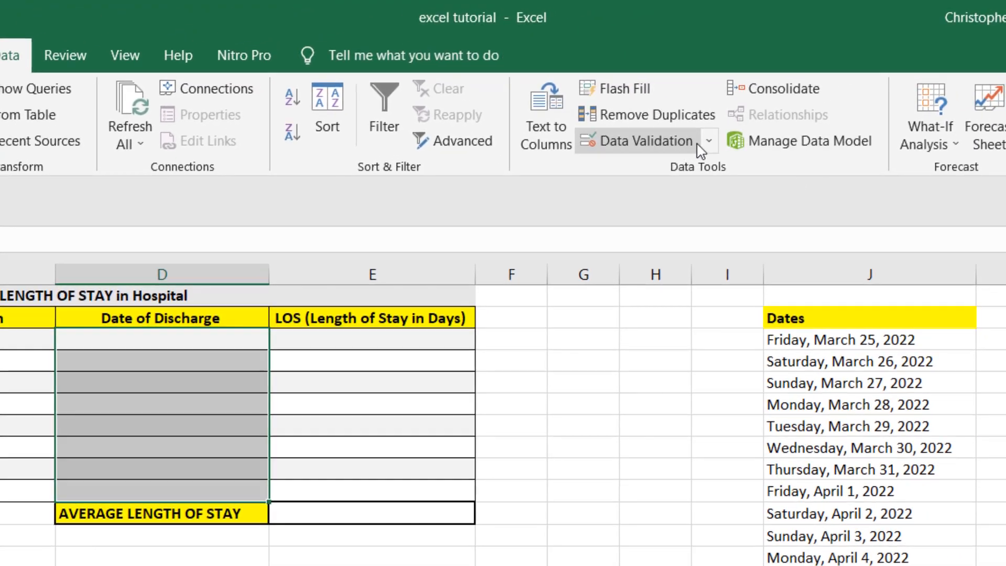
{"action": "left_click", "coordinate": [698, 150]}
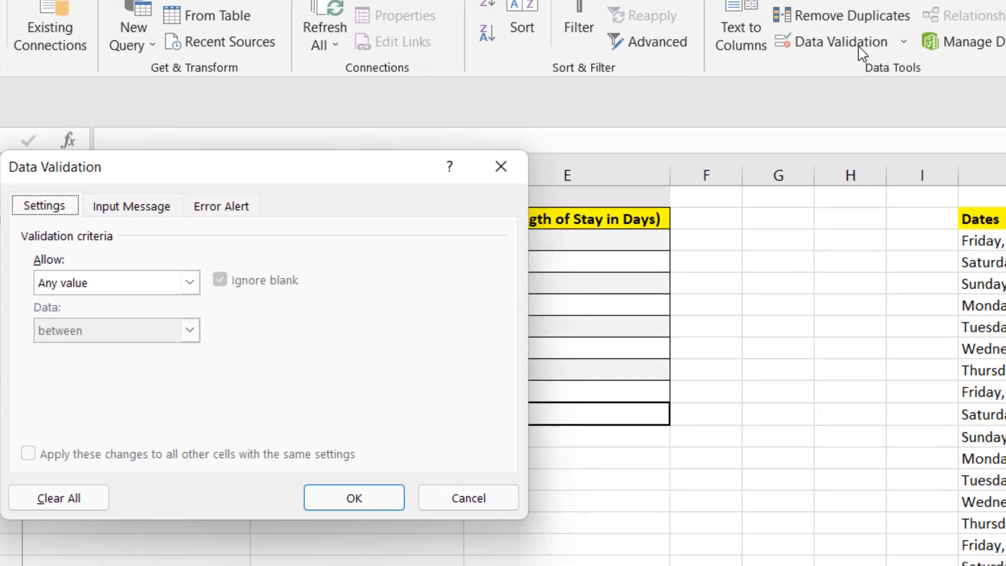
{"action": "left_click", "coordinate": [211, 224]}
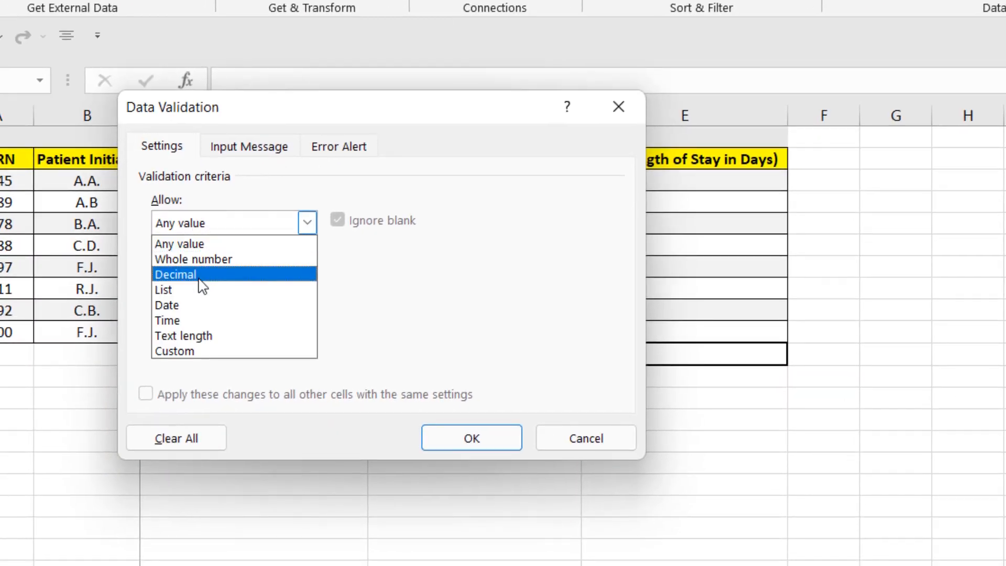
{"action": "left_click", "coordinate": [200, 291]}
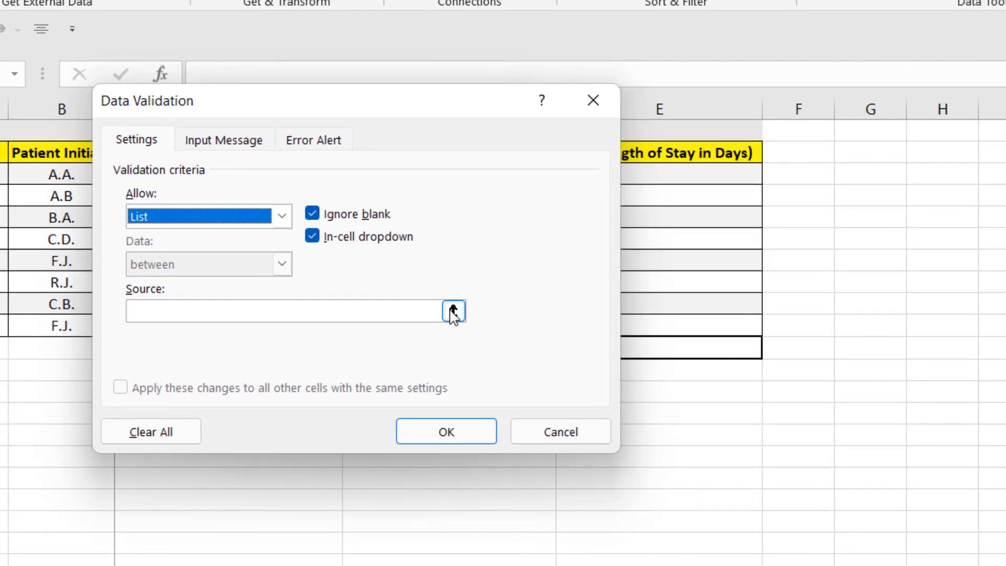
{"action": "left_click", "coordinate": [453, 311]}
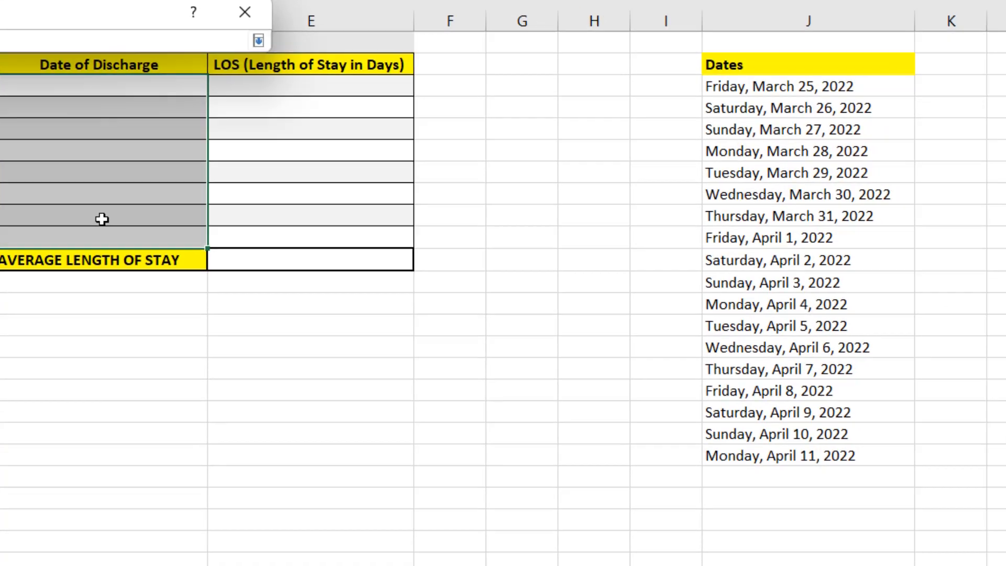
{"action": "left_click_drag", "start_coordinate": [668, 68], "coordinate": [660, 435]}
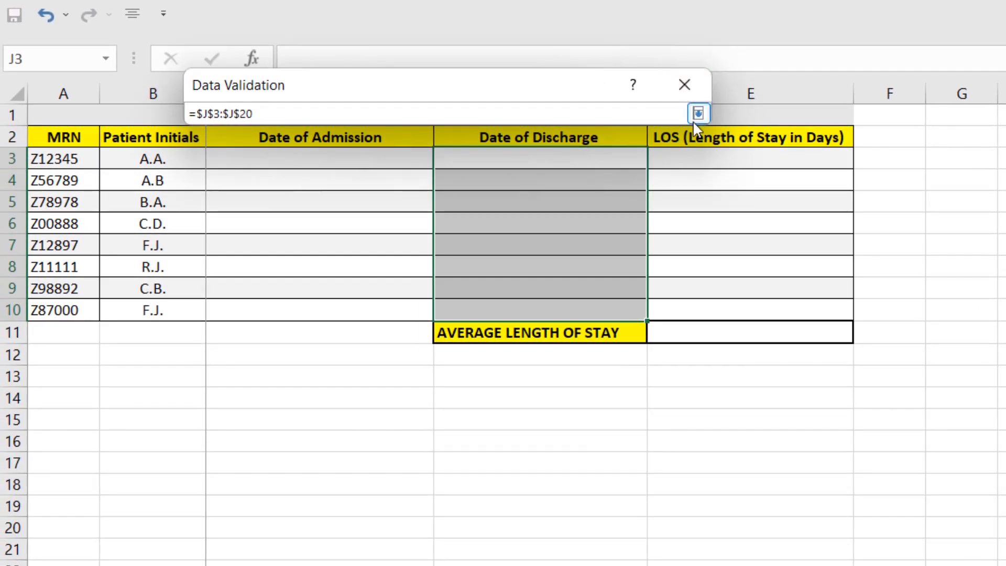
{"action": "left_click", "coordinate": [698, 114]}
{"action": "left_click", "coordinate": [546, 425]}
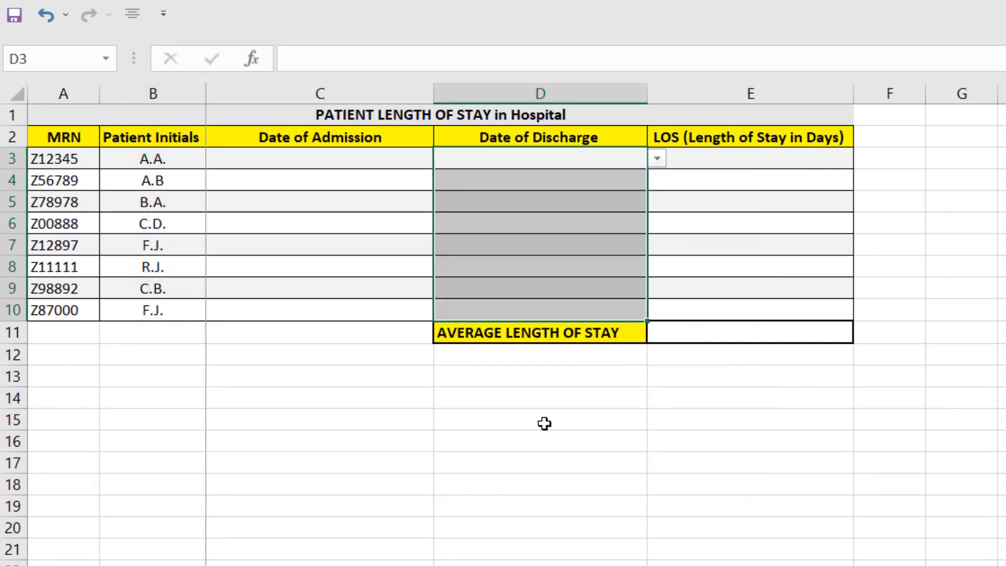
{"action": "left_click", "coordinate": [556, 420]}
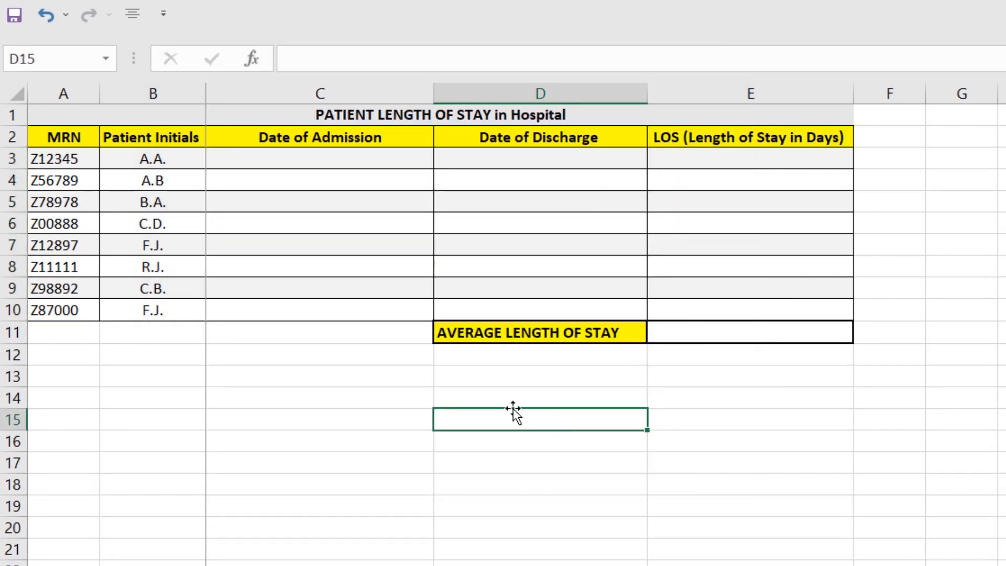
In row 3, choose Saturday, March 26, 2022 as the admission date and Friday, April 1, 2022 as the discharge date.
{"action": "left_click", "coordinate": [358, 157]}
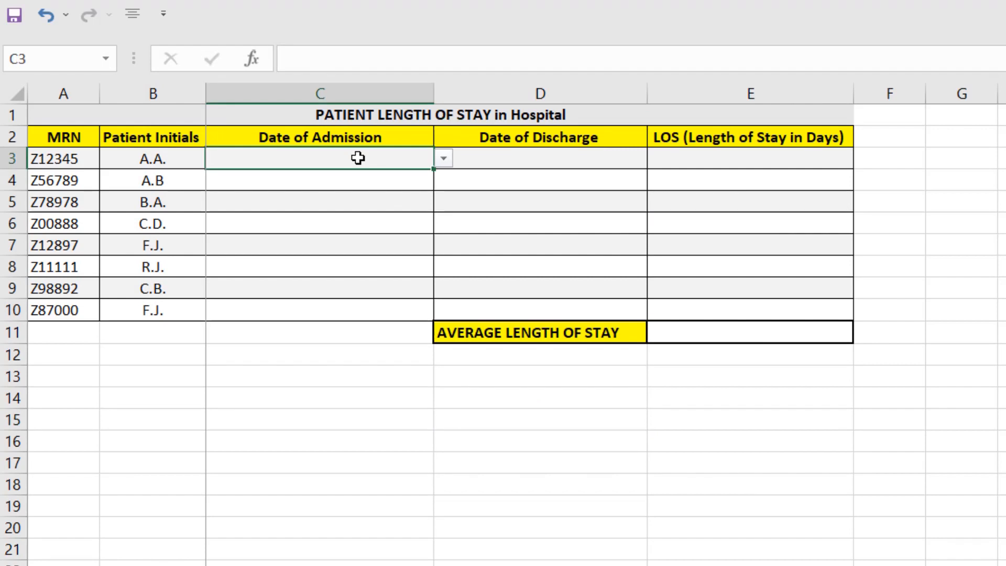
{"action": "left_click", "coordinate": [443, 158]}
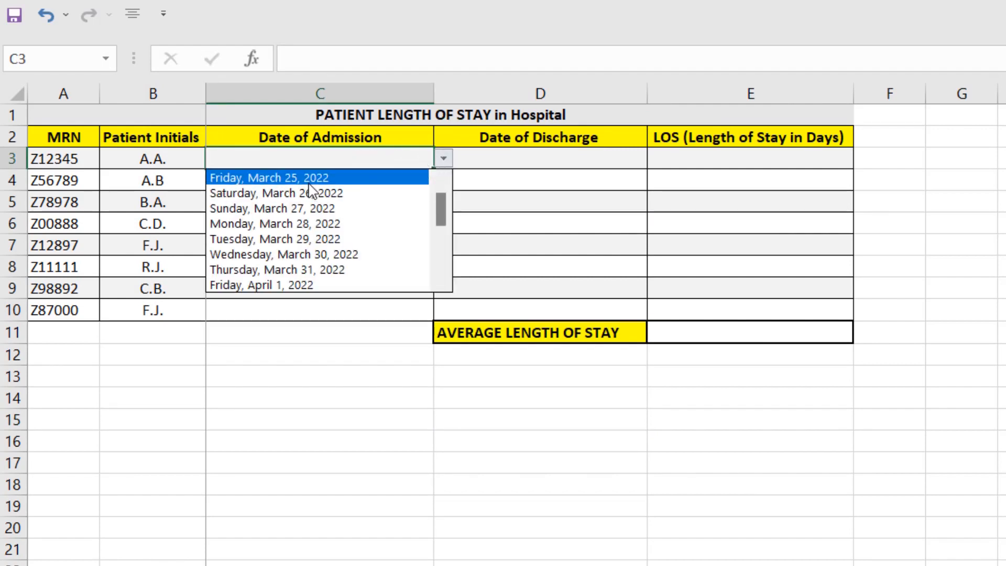
{"action": "scroll", "coordinate": [441, 207], "scroll_direction": "down", "scroll_amount": 4}
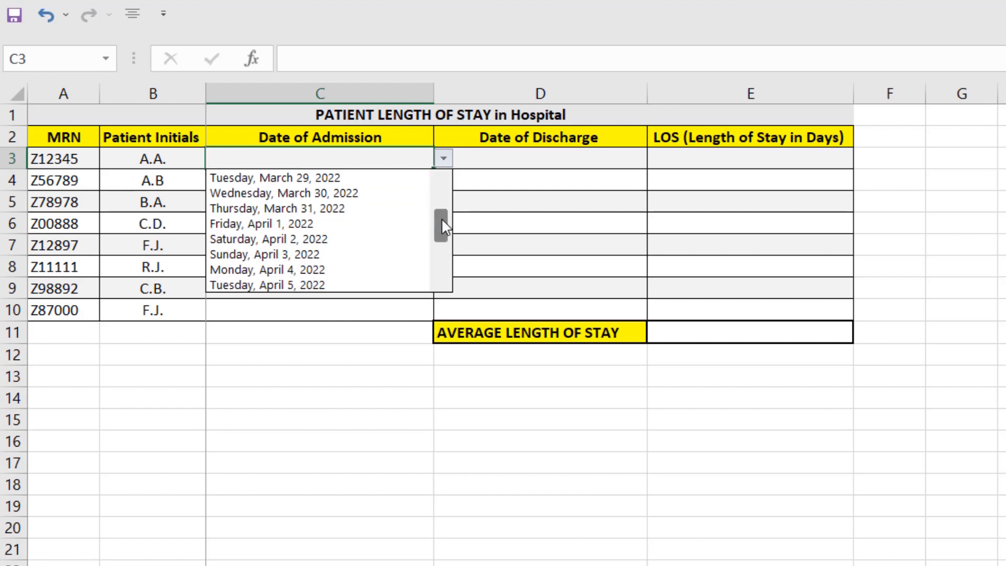
{"action": "scroll", "coordinate": [435, 220], "scroll_direction": "up", "scroll_amount": 4}
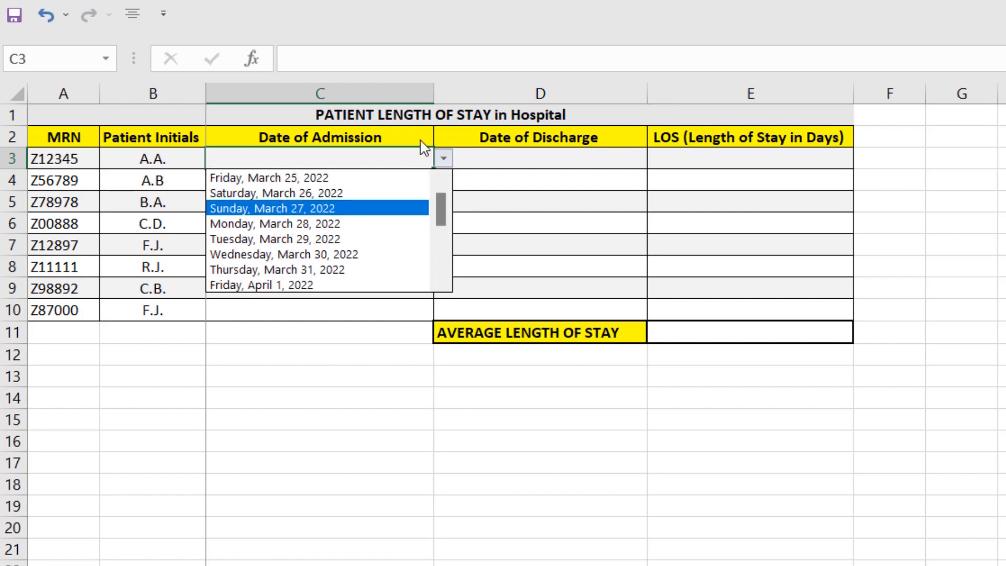
{"action": "left_click", "coordinate": [315, 193]}
{"action": "left_click", "coordinate": [580, 152]}
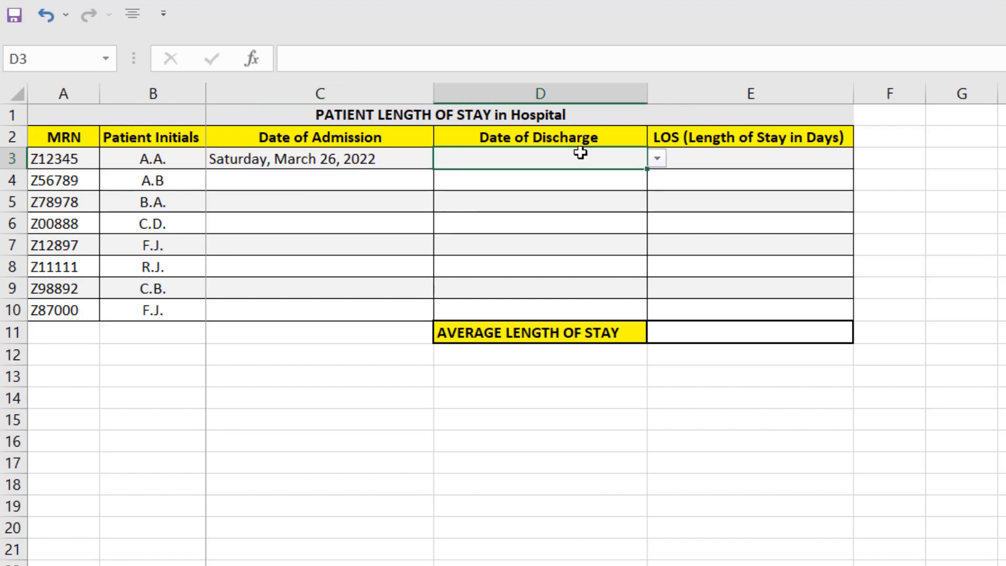
{"action": "left_click", "coordinate": [657, 158]}
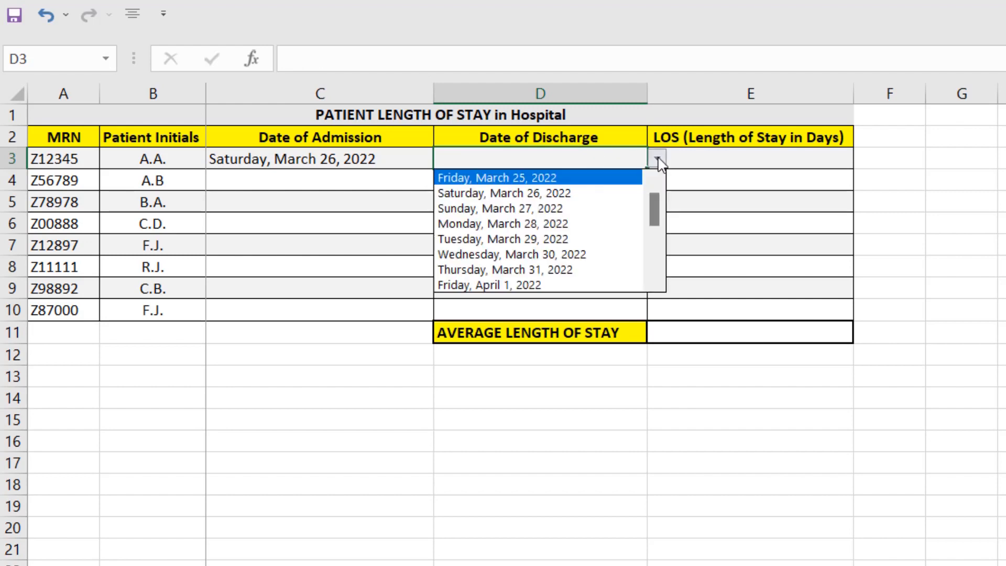
{"action": "left_click", "coordinate": [531, 284]}
In row 4, choose Tuesday, March 29, 2022 as the admission date and Thursday, March 31, 2022 as the discharge date.
{"action": "left_click", "coordinate": [371, 180]}
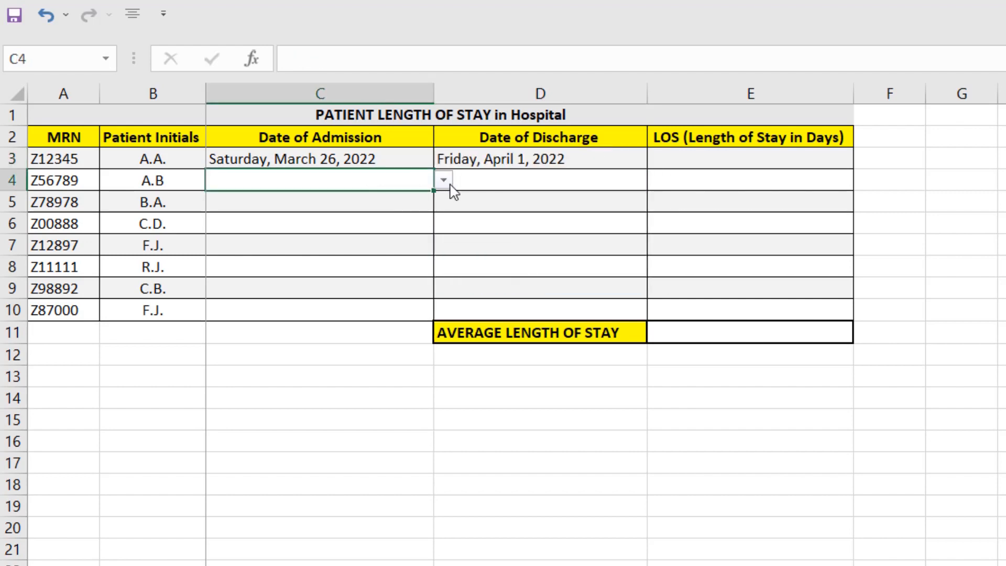
{"action": "left_click", "coordinate": [442, 181]}
{"action": "left_click", "coordinate": [400, 262]}
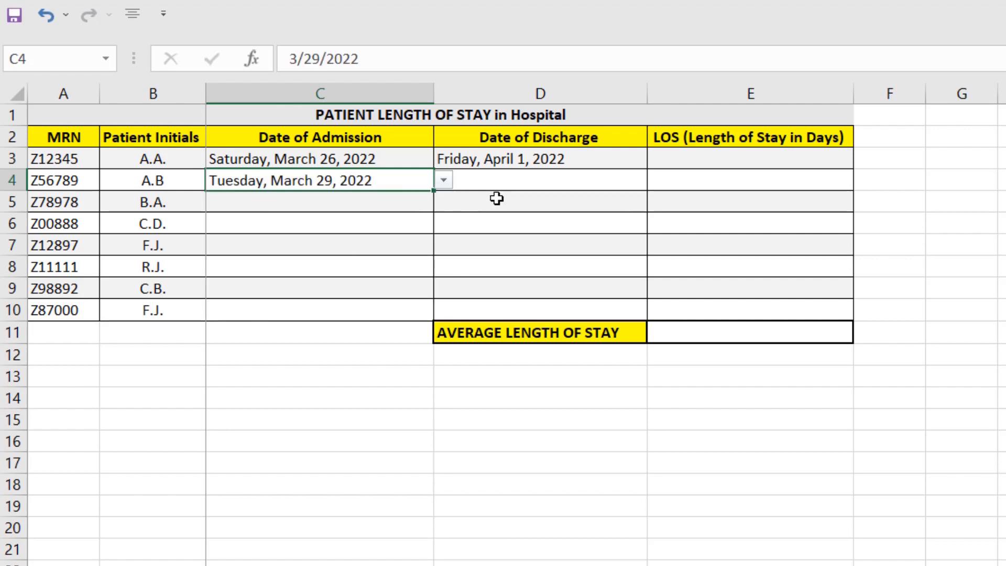
{"action": "left_click", "coordinate": [500, 181]}
{"action": "left_click", "coordinate": [656, 181]}
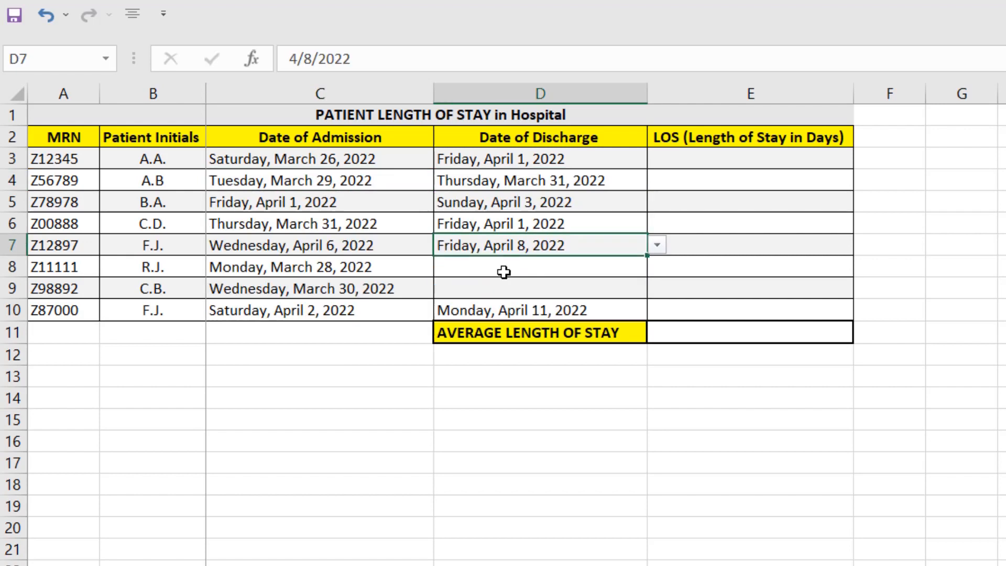
Choose Sunday, April 10, 2022 as the discharge date in row 8 and Saturday, April 9, 2022 in row 9.
{"action": "left_click", "coordinate": [500, 267]}
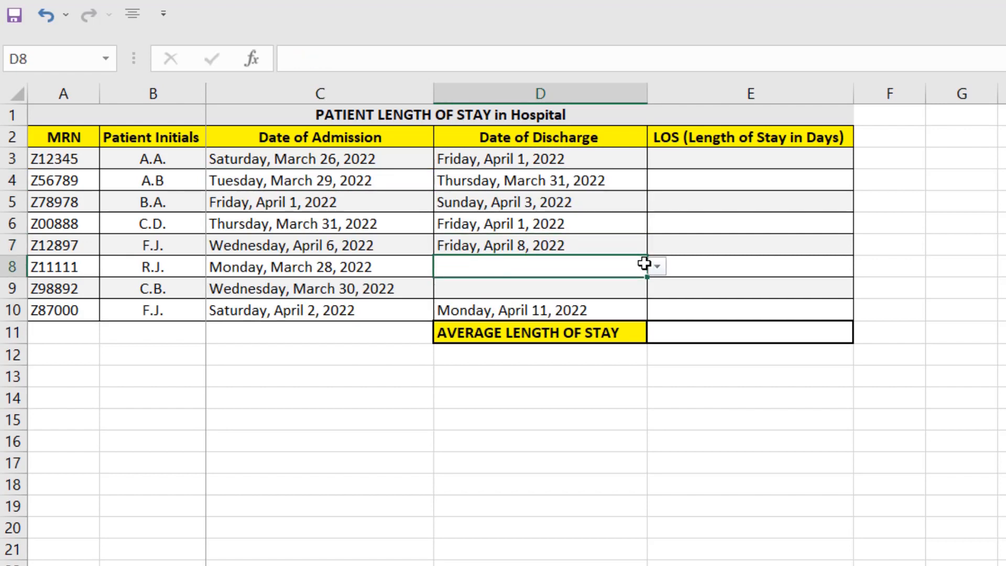
{"action": "left_click", "coordinate": [657, 267]}
{"action": "scroll", "coordinate": [655, 314], "scroll_direction": "down", "scroll_amount": 4}
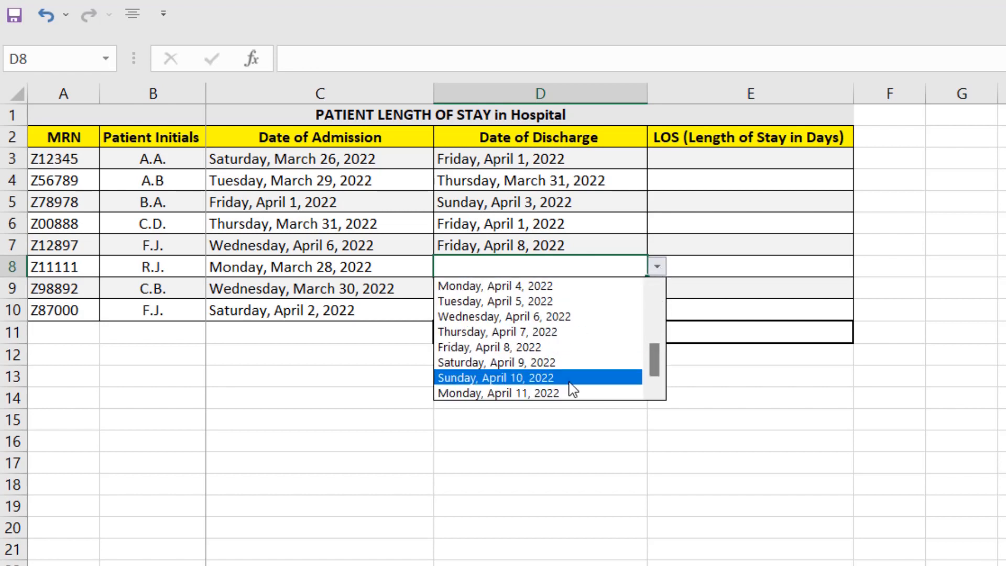
{"action": "left_click", "coordinate": [550, 375]}
{"action": "left_click", "coordinate": [501, 290]}
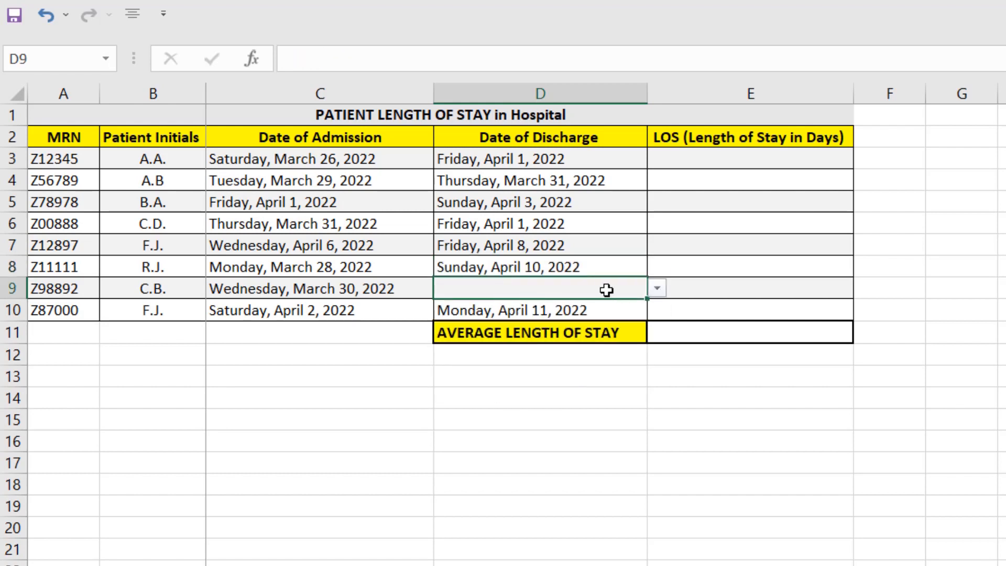
{"action": "left_click", "coordinate": [657, 289]}
{"action": "left_click_drag", "start_coordinate": [656, 338], "coordinate": [650, 386]}
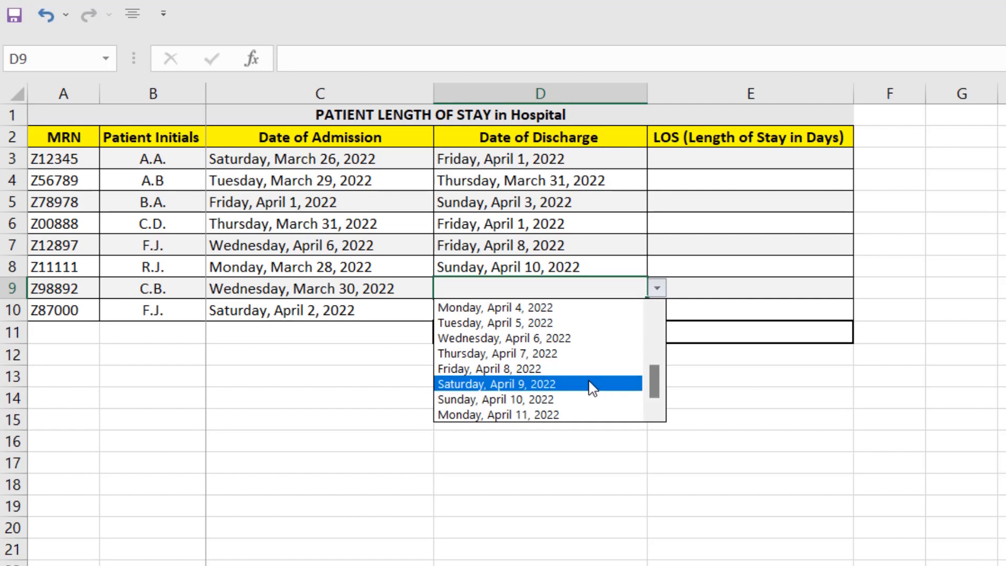
{"action": "left_click", "coordinate": [592, 385]}
{"action": "left_click", "coordinate": [597, 394]}
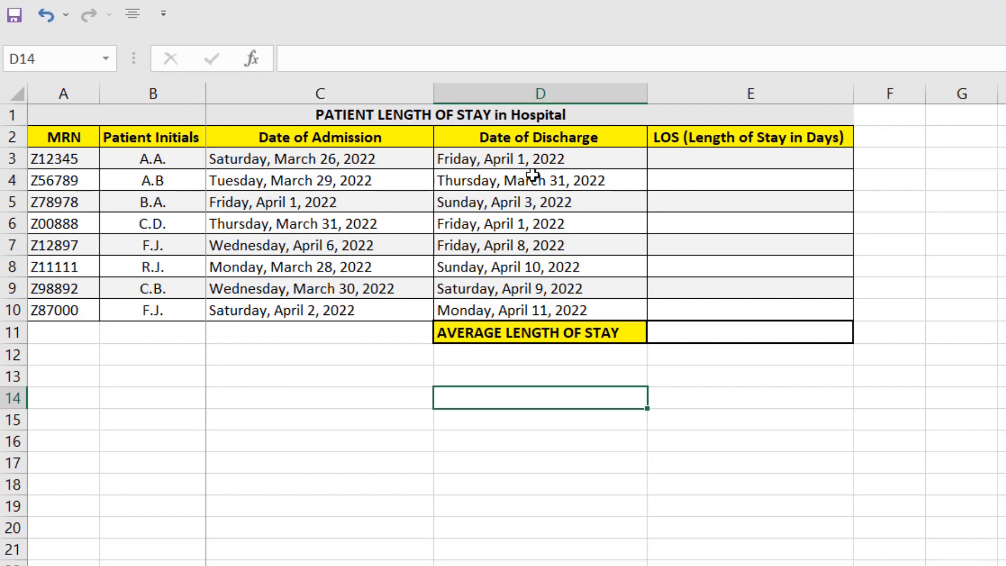
Build a length-of-stay formula in E3 subtracting the admission date from the discharge date, =D3-C3.
{"action": "left_click", "coordinate": [696, 155]}
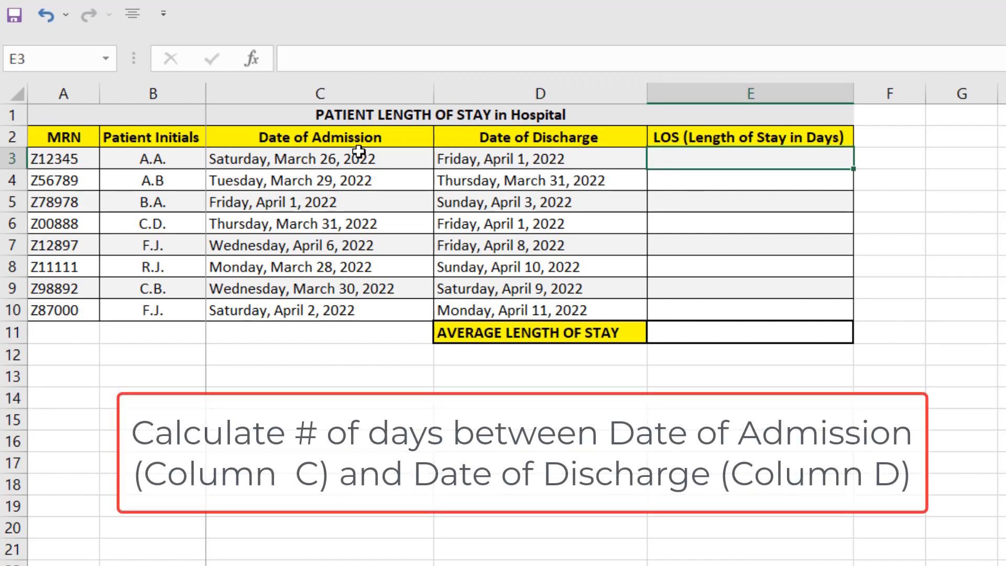
{"action": "left_click", "coordinate": [478, 157]}
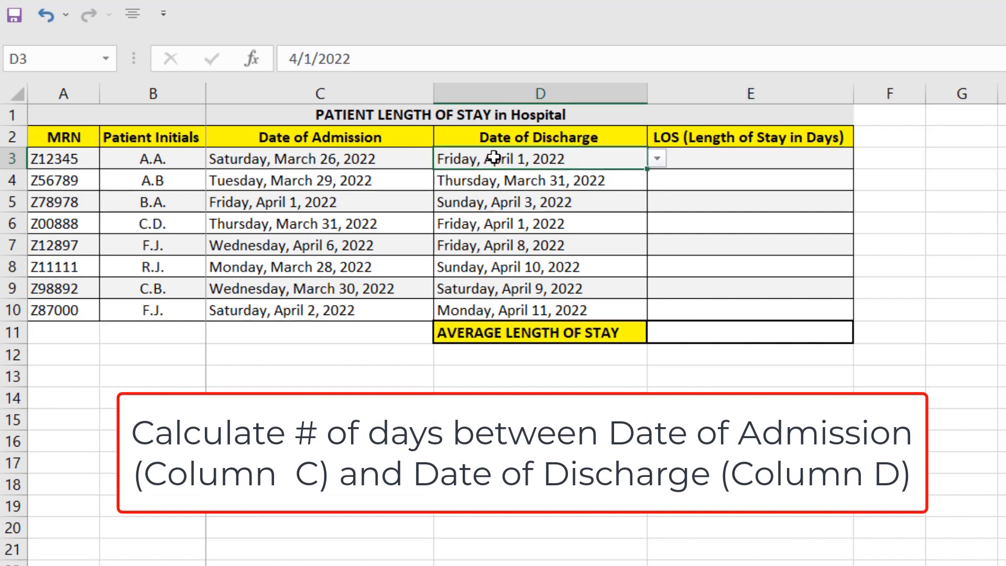
{"action": "left_click", "coordinate": [706, 158]}
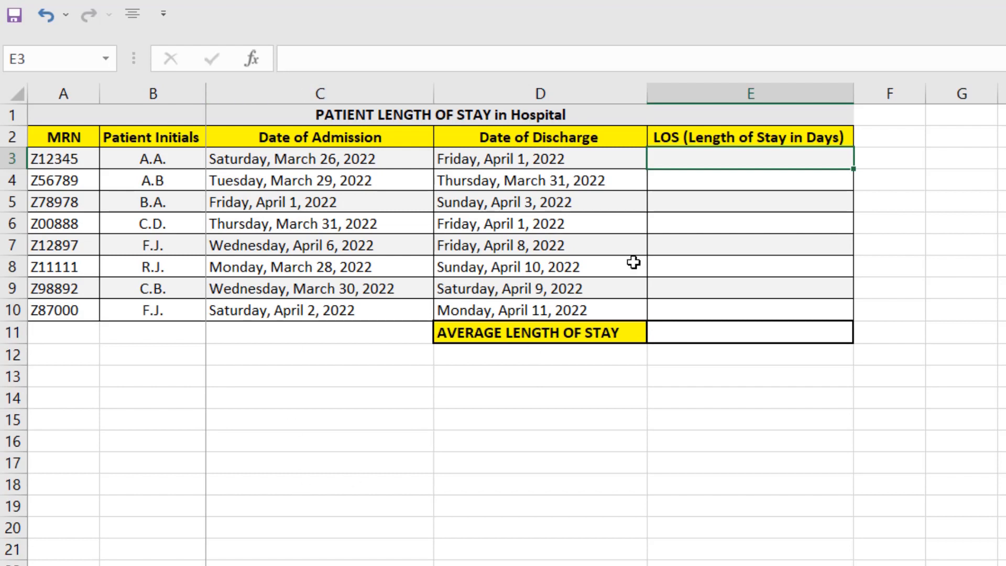
{"action": "type", "text": "="}
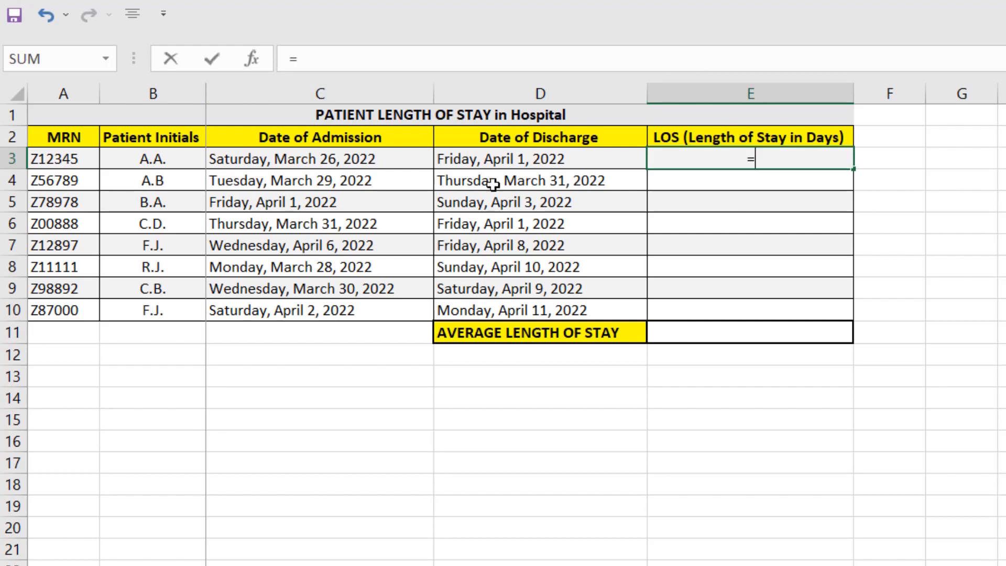
{"action": "left_click", "coordinate": [559, 159]}
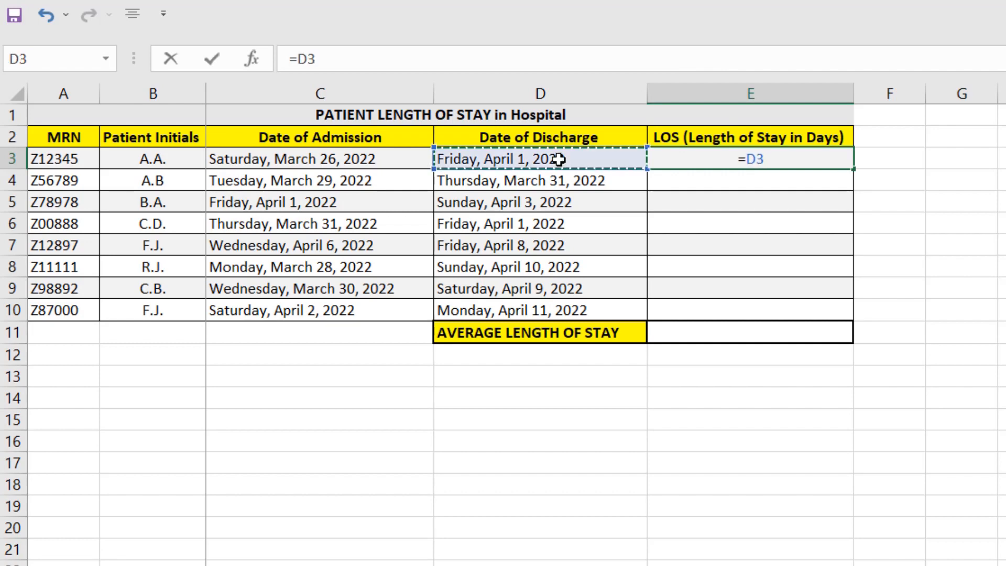
{"action": "type", "text": "-"}
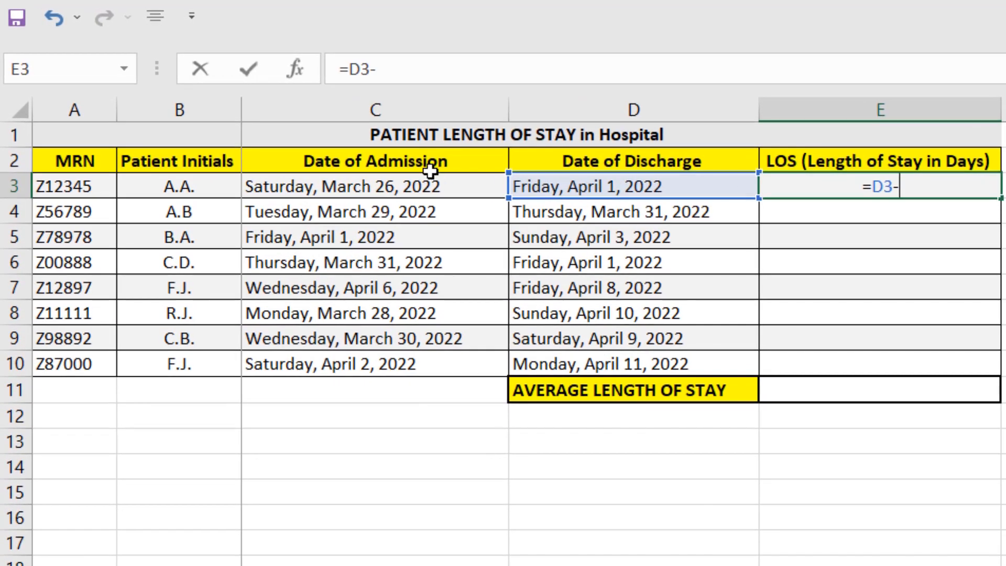
{"action": "left_click", "coordinate": [400, 182]}
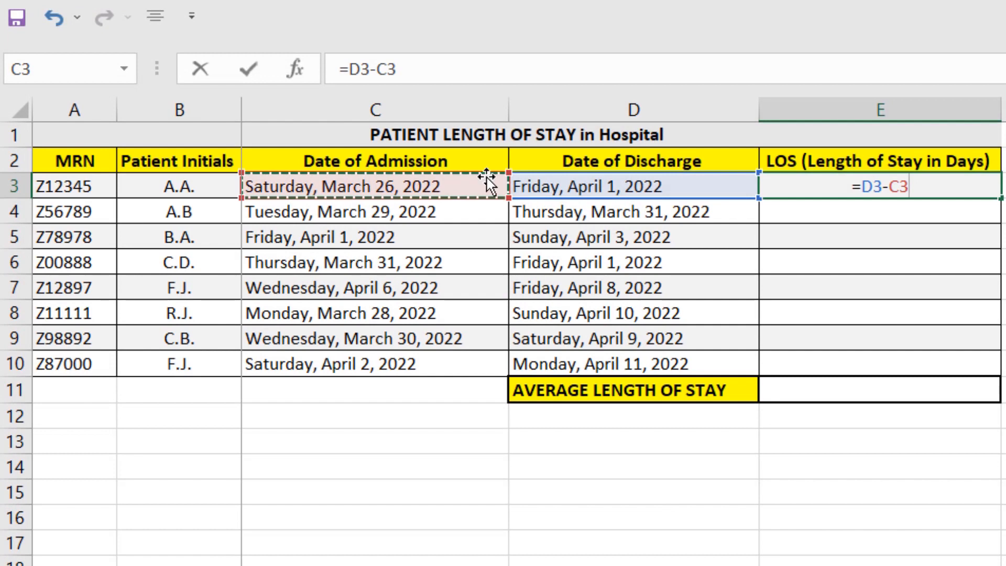
Lock the column references in the E3 formula so it reads =$D3-$C3, and commit it.
{"action": "left_click", "coordinate": [862, 187]}
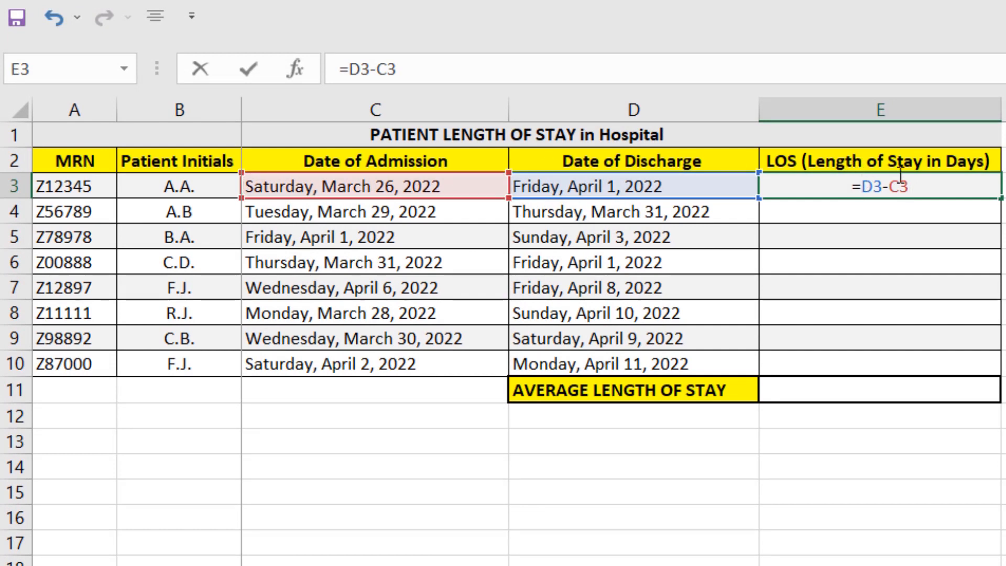
{"action": "type", "text": "$D3-"}
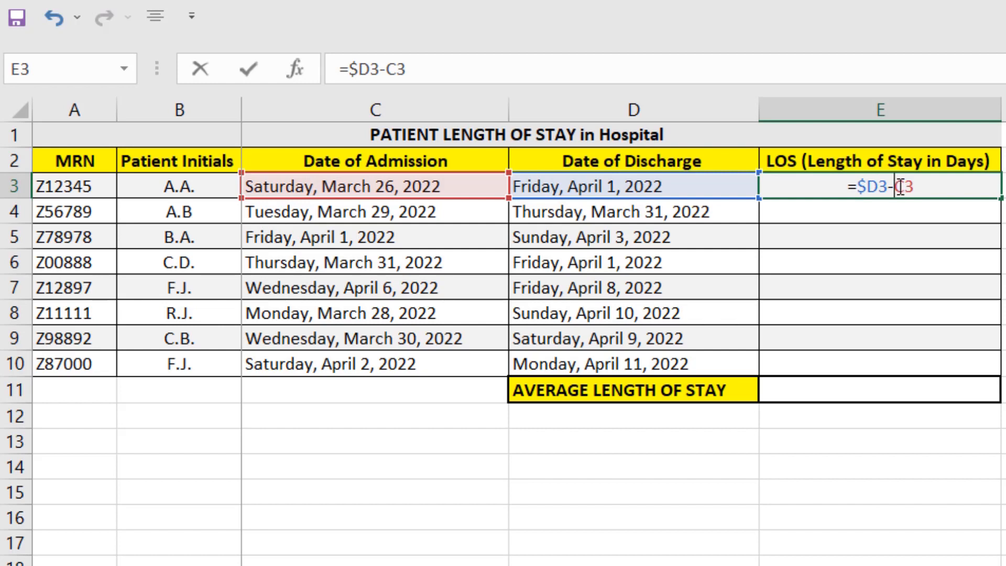
{"action": "type", "text": "$"}
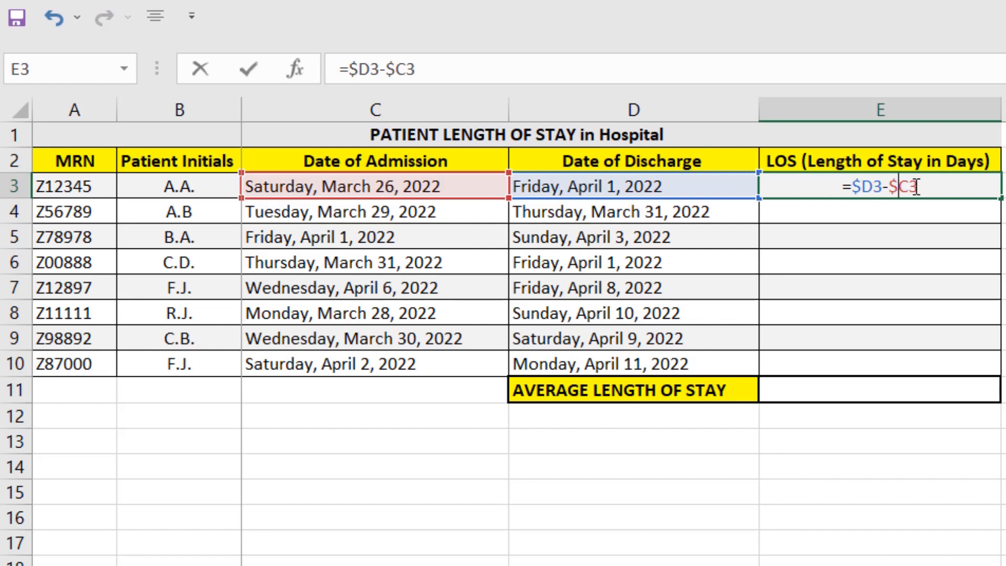
{"action": "key", "text": "Return"}
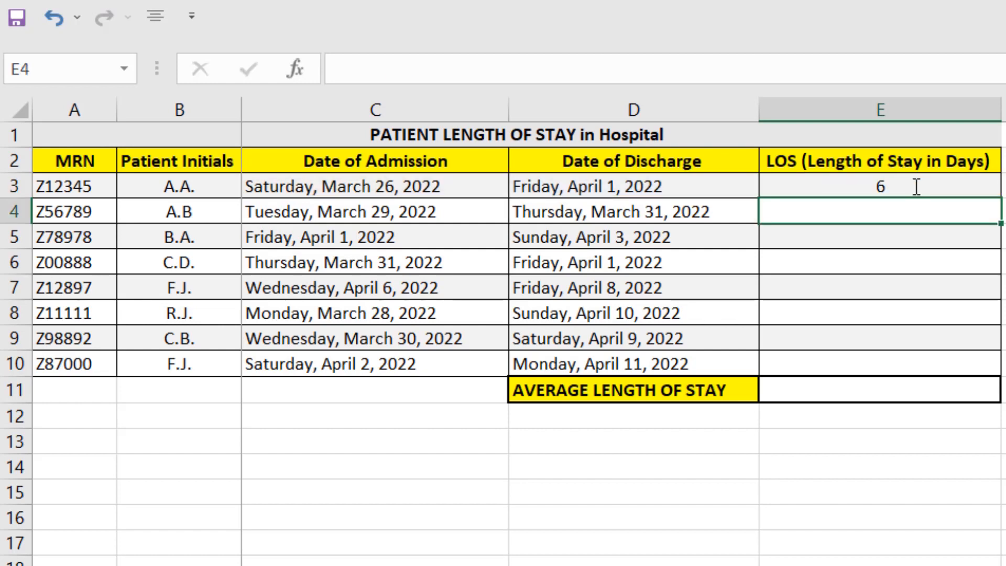
Copy the length-of-stay formula from E3 down through E10.
{"action": "left_click", "coordinate": [914, 186]}
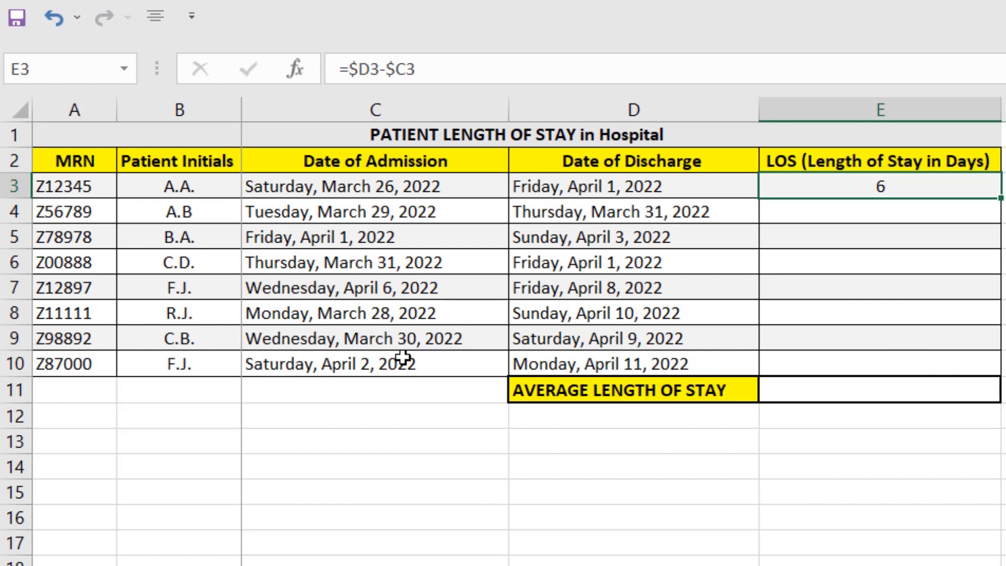
{"action": "right_click", "coordinate": [839, 182]}
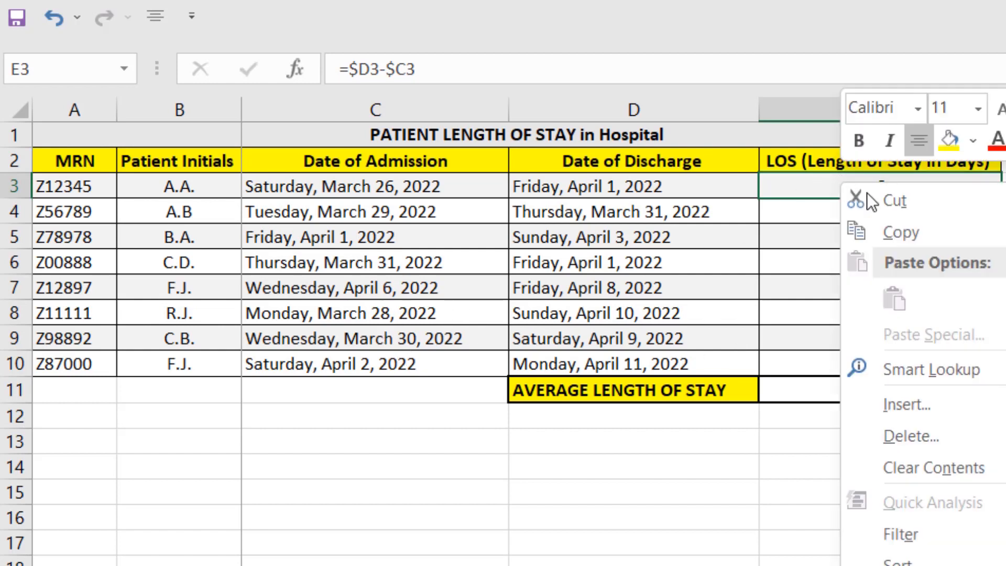
{"action": "left_click", "coordinate": [891, 234]}
{"action": "left_click_drag", "start_coordinate": [999, 200], "coordinate": [990, 366]}
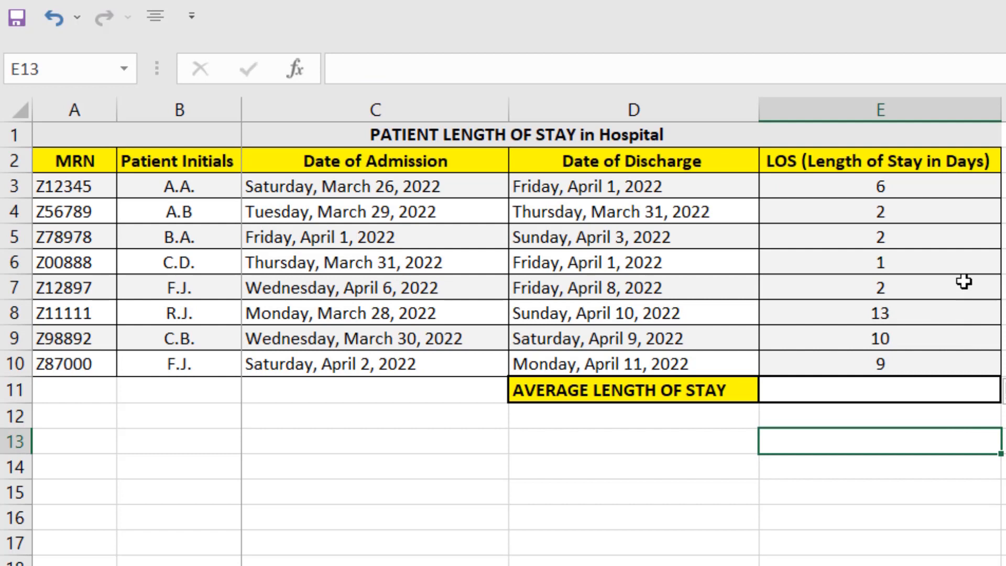
Check how the row references change in the copied length-of-stay formulas in cells E3 to E6.
{"action": "left_click", "coordinate": [879, 210]}
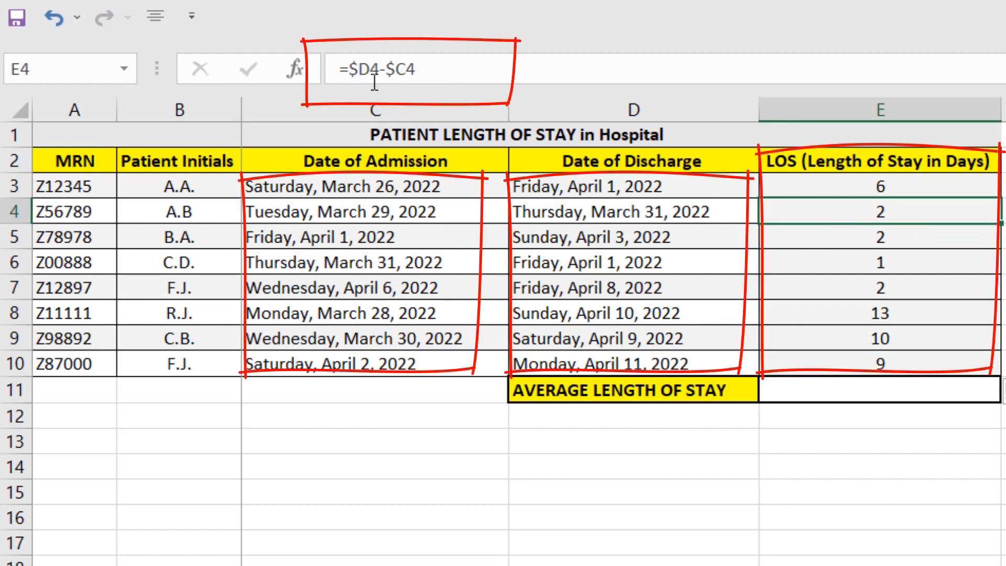
{"action": "left_click", "coordinate": [931, 187]}
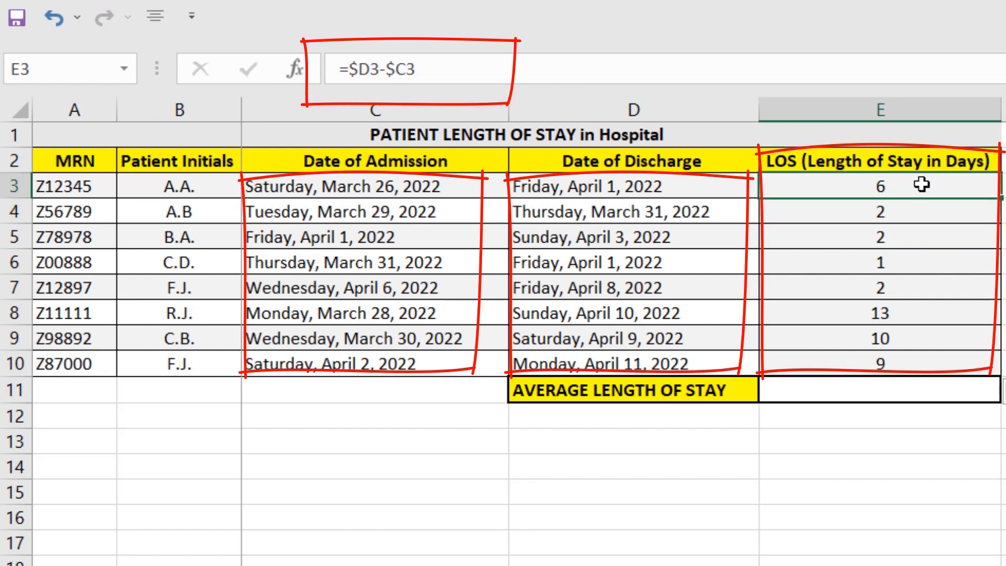
{"action": "left_click", "coordinate": [885, 213]}
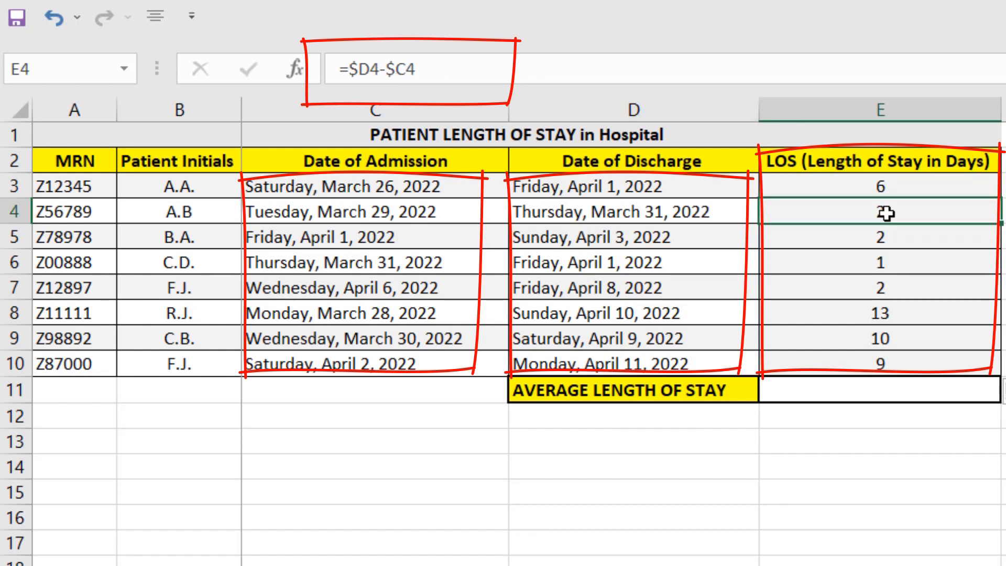
{"action": "left_click", "coordinate": [896, 246]}
{"action": "left_click", "coordinate": [894, 269]}
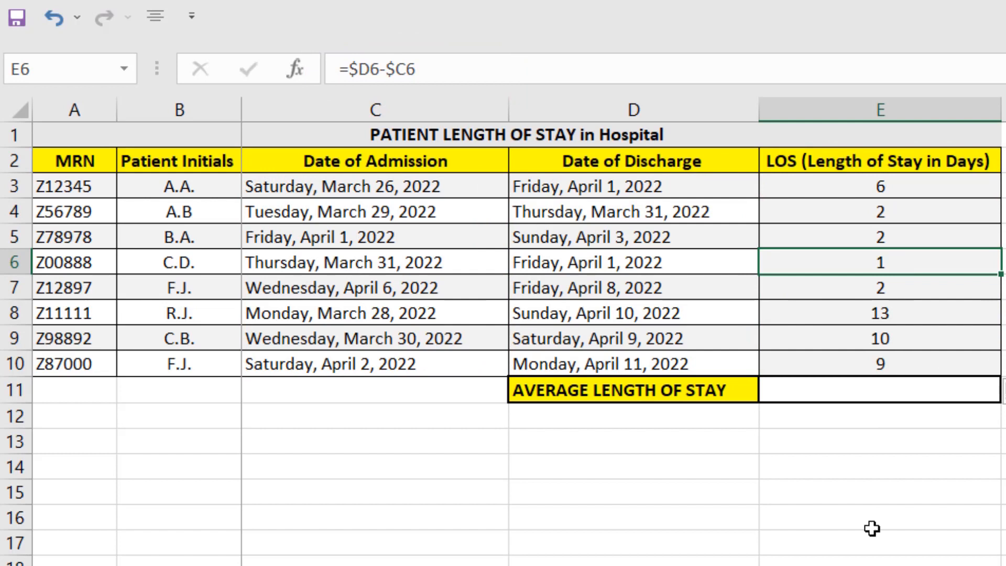
{"action": "left_click", "coordinate": [869, 558]}
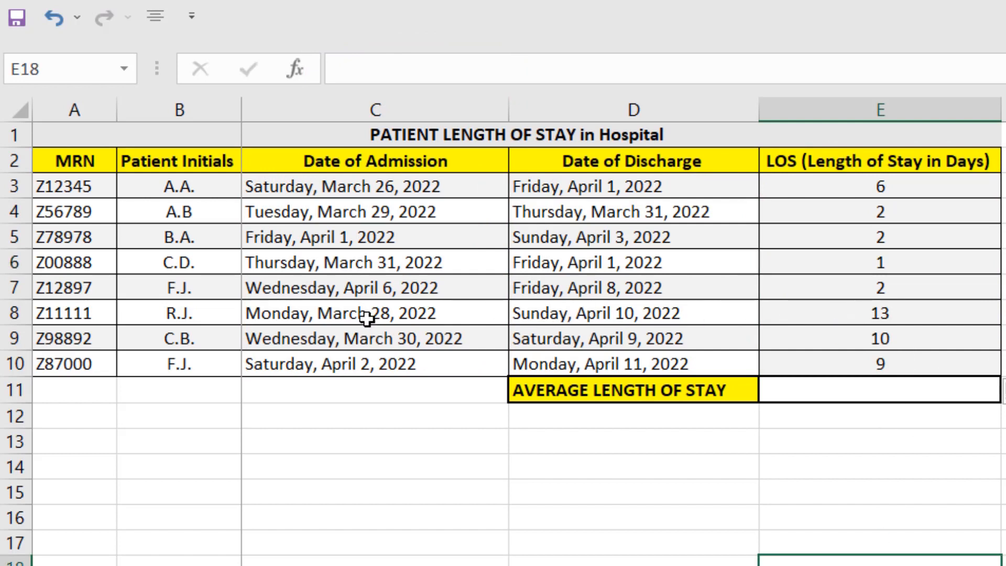
Calculate the average length of stay in E11 with =AVERAGE(E3:E10).
{"action": "left_click", "coordinate": [868, 386]}
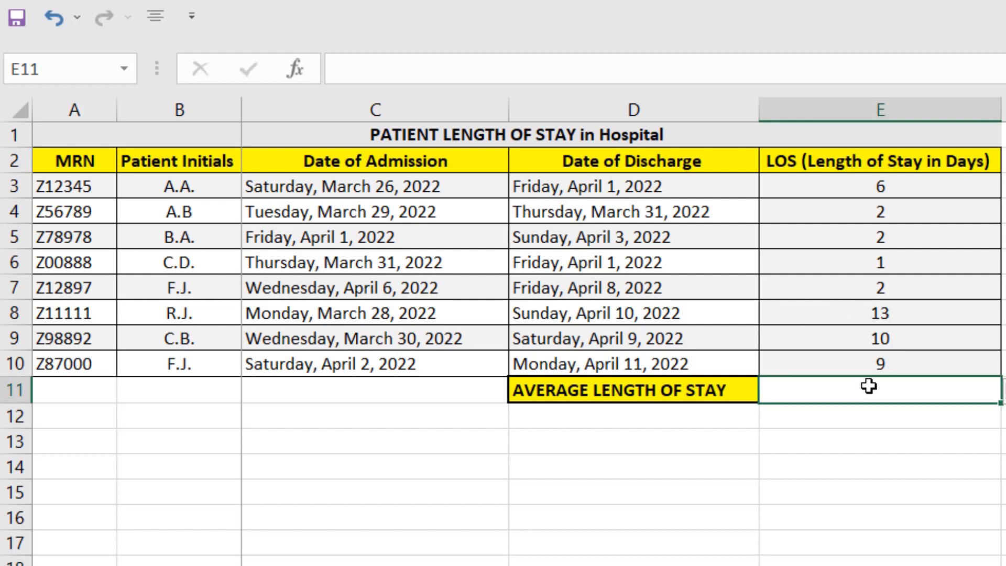
{"action": "double_click", "coordinate": [872, 401]}
{"action": "type", "text": "AV"}
{"action": "key", "text": "BackSpace"}
{"action": "key", "text": "BackSpace"}
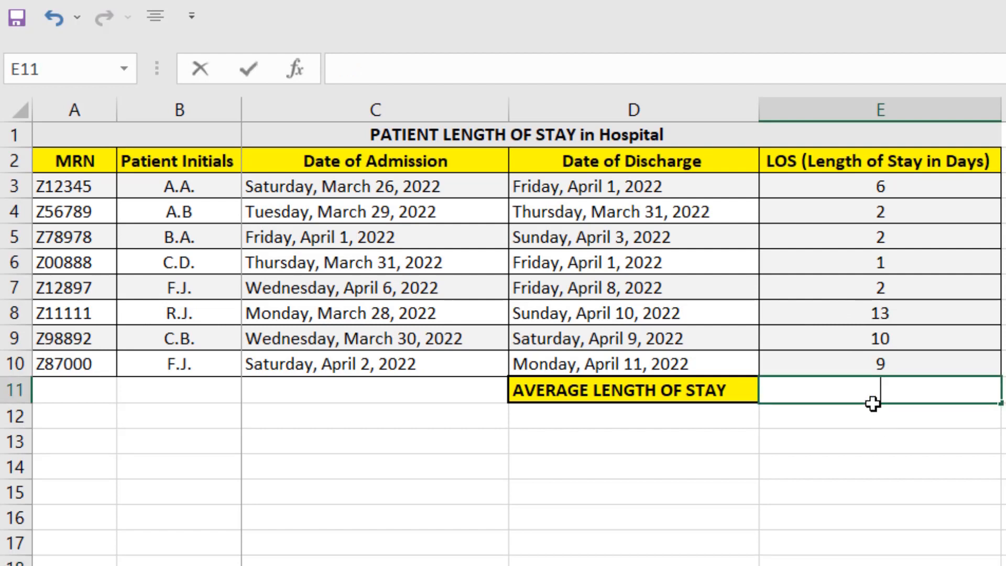
{"action": "type", "text": "=AVE"}
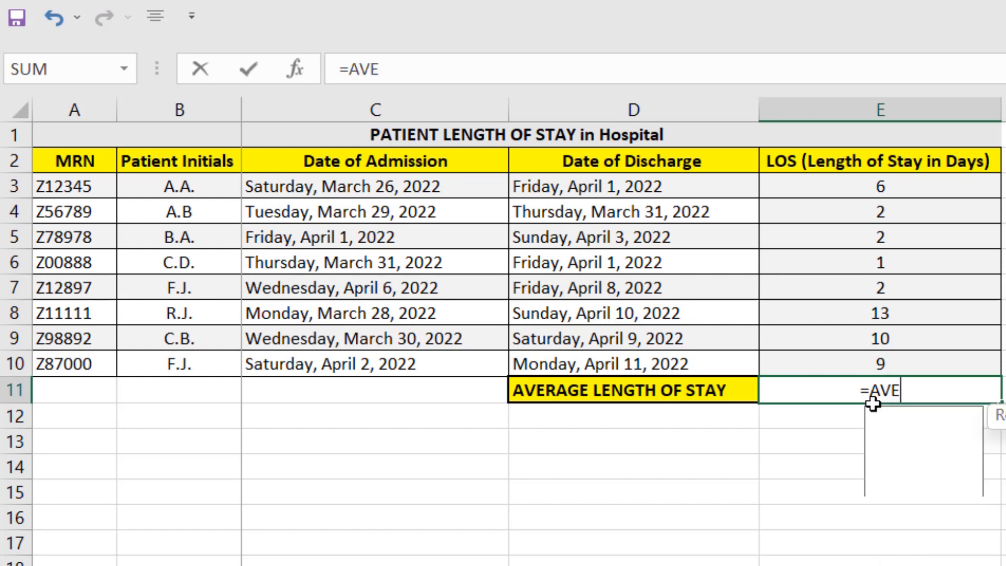
{"action": "left_click", "coordinate": [431, 65]}
{"action": "type", "text": "RAGE("}
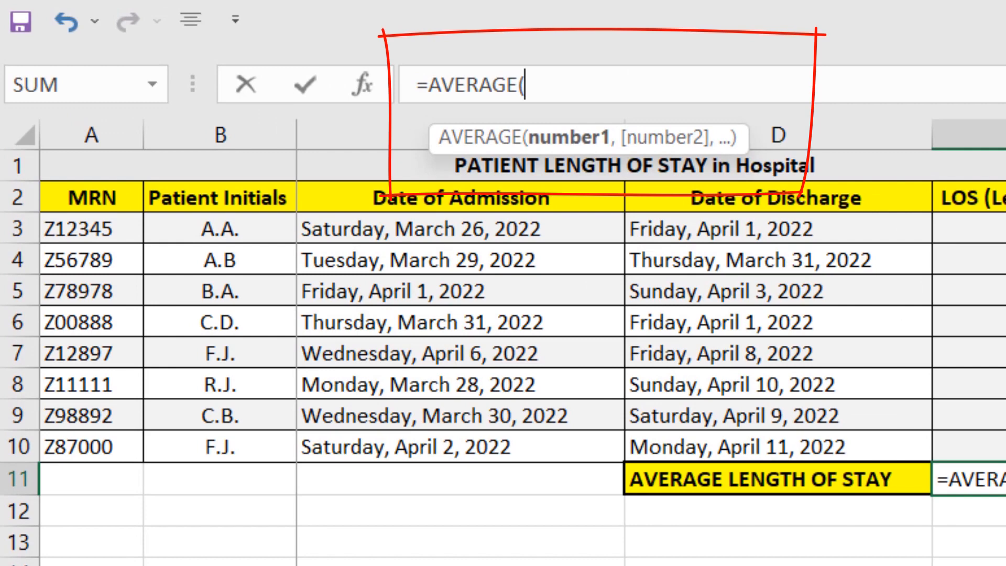
{"action": "left_click_drag", "start_coordinate": [975, 228], "coordinate": [974, 443]}
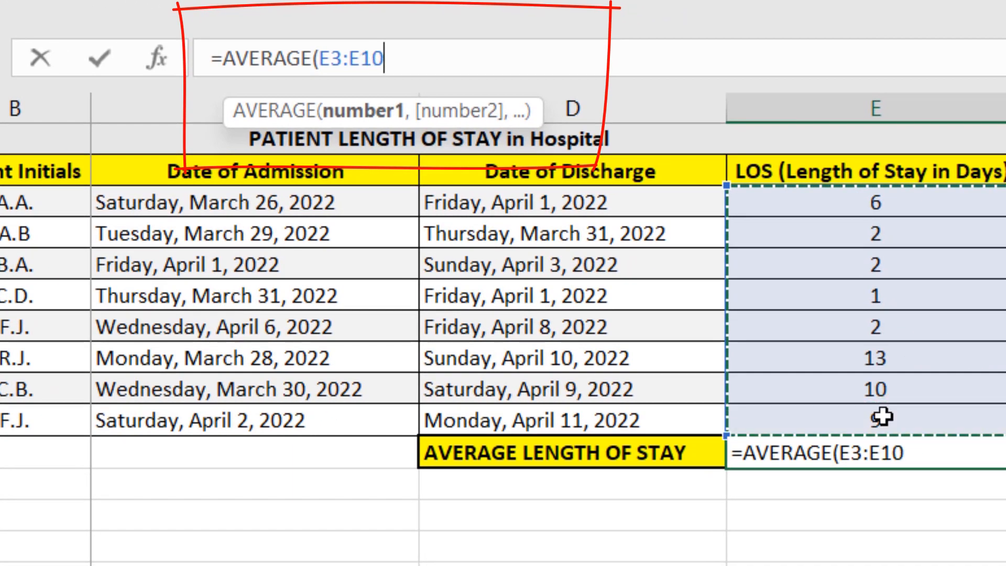
{"action": "type", "text": ")"}
{"action": "key", "text": "Return"}
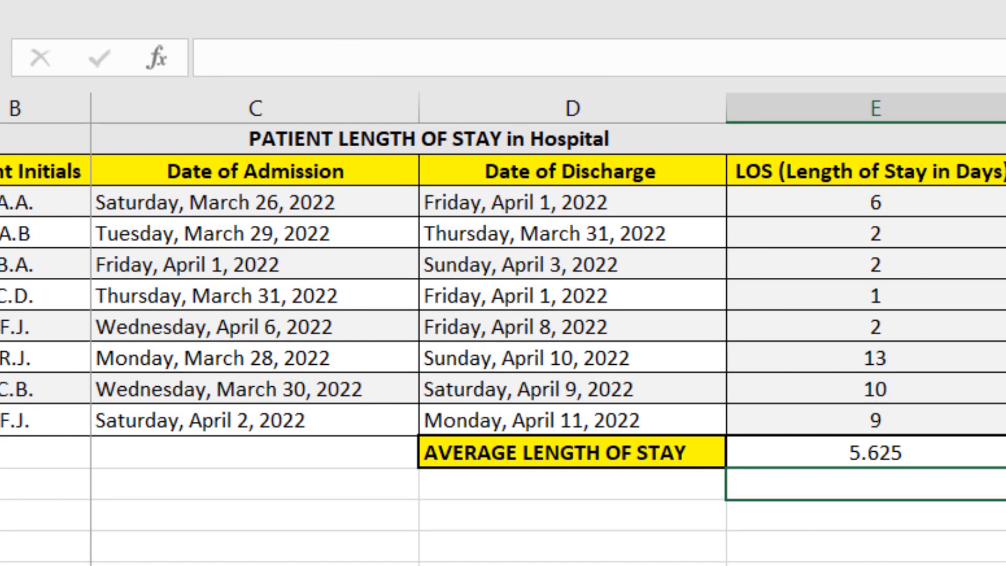
Review the length-of-stay formula in E3 and the list of dates available for the discharge date in D3.
{"action": "left_click", "coordinate": [1005, 358]}
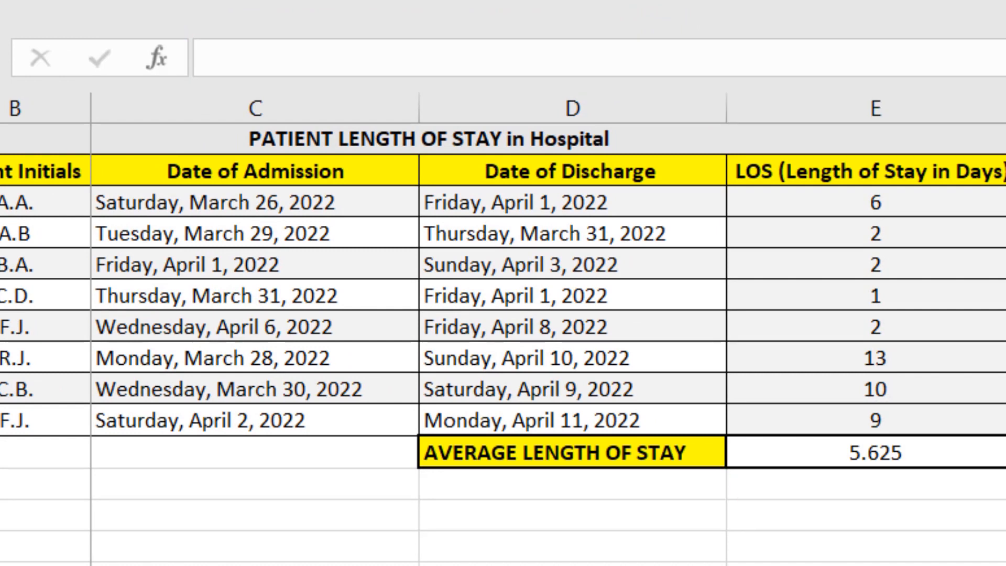
{"action": "left_click", "coordinate": [875, 565]}
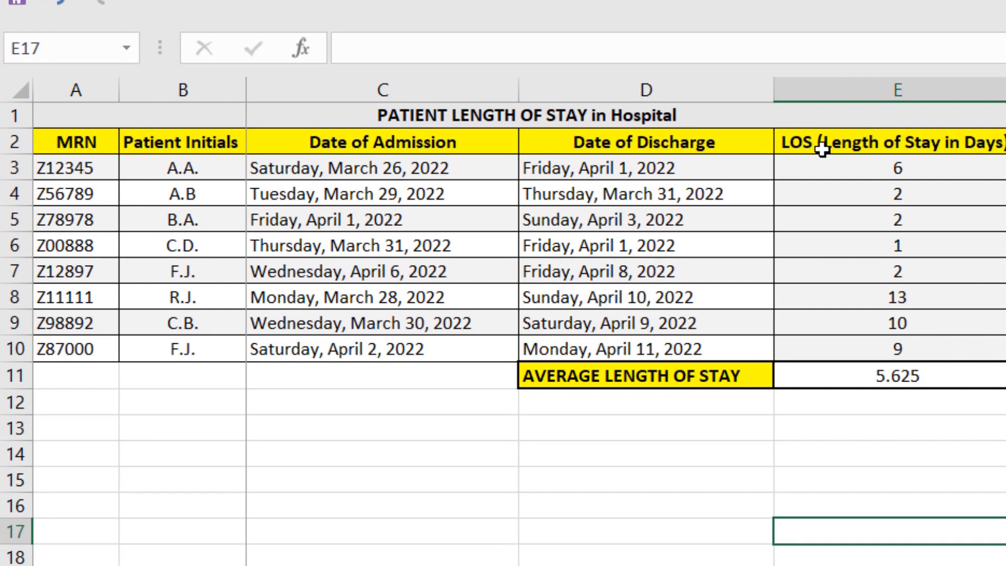
{"action": "left_click", "coordinate": [833, 170]}
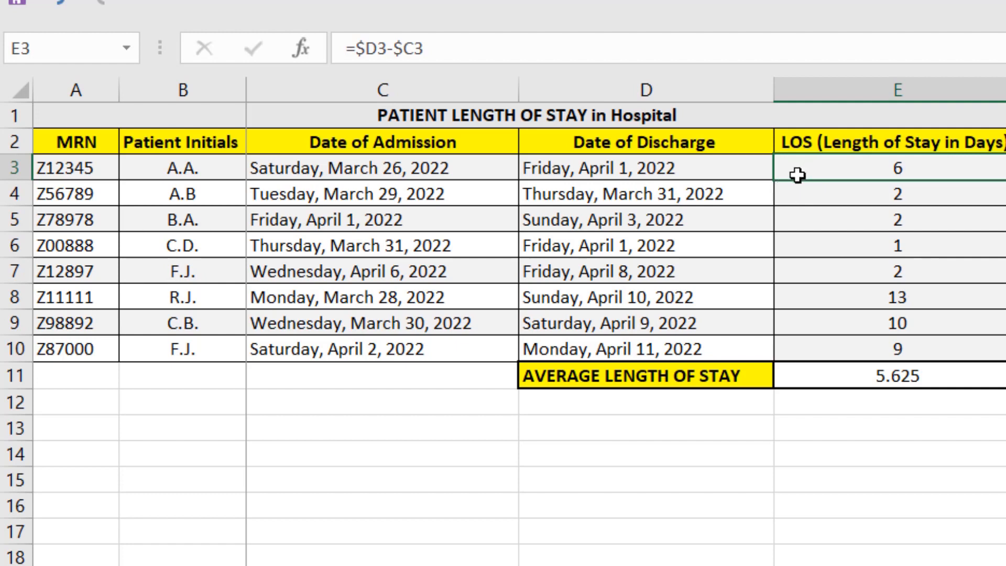
{"action": "left_click", "coordinate": [660, 169]}
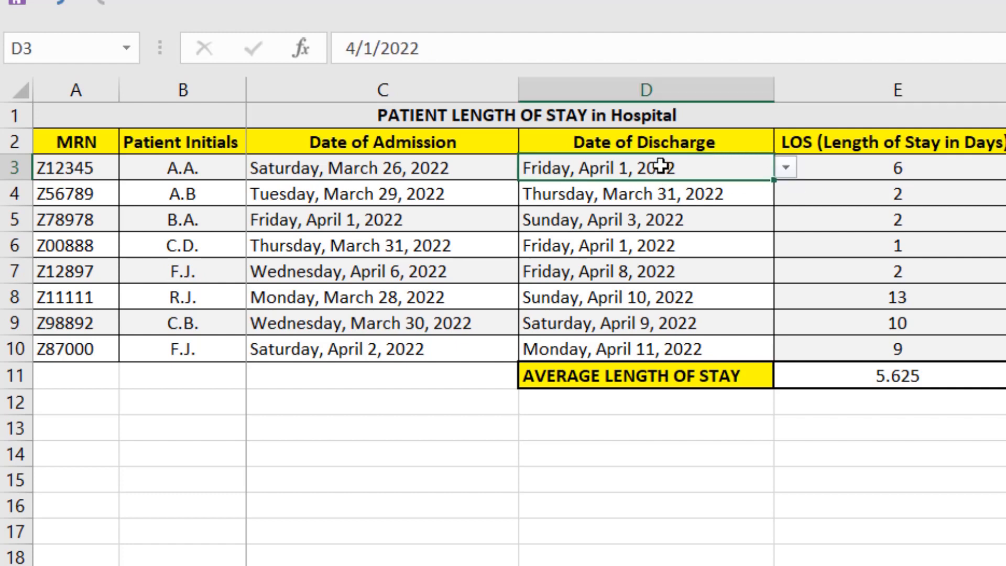
{"action": "left_click", "coordinate": [784, 160]}
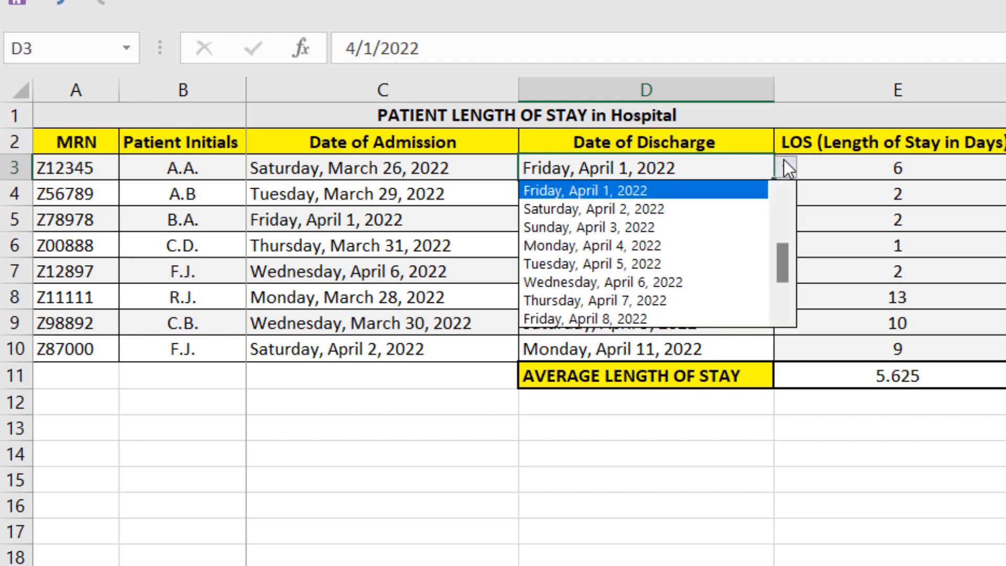
{"action": "left_click", "coordinate": [784, 160]}
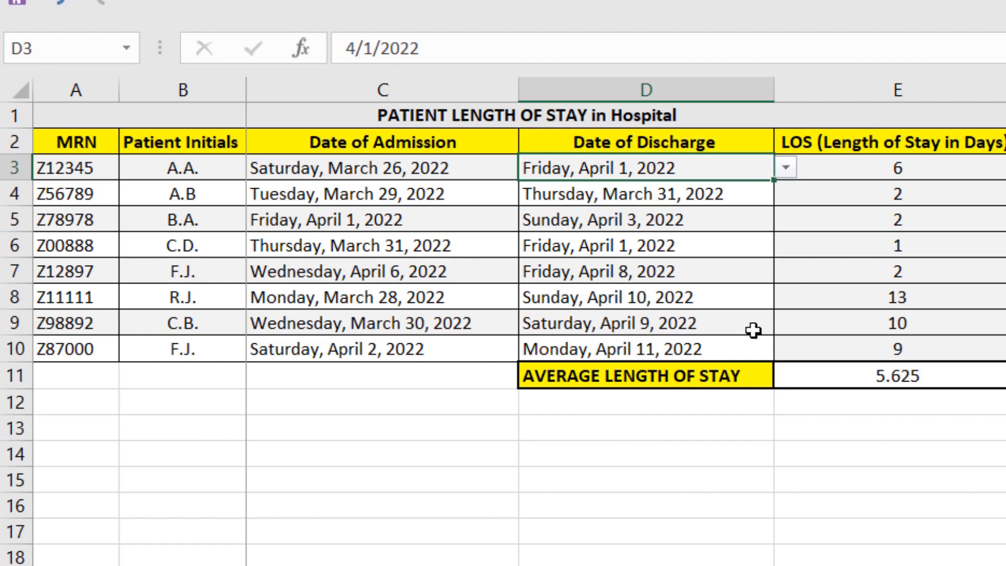
{"action": "left_click", "coordinate": [737, 555]}
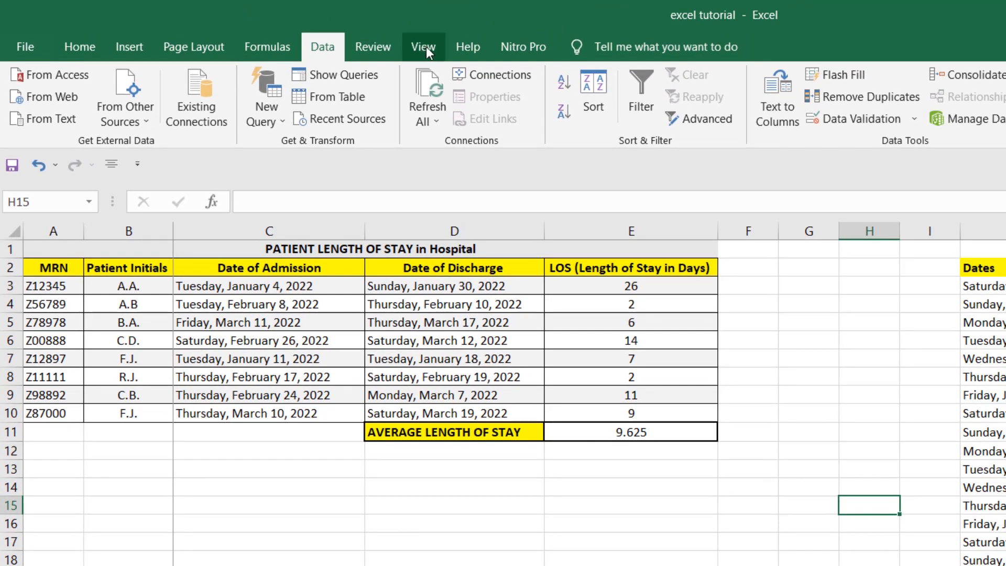
Look at the available Freeze Panes options for the worksheet without applying any of them.
{"action": "left_click", "coordinate": [423, 47]}
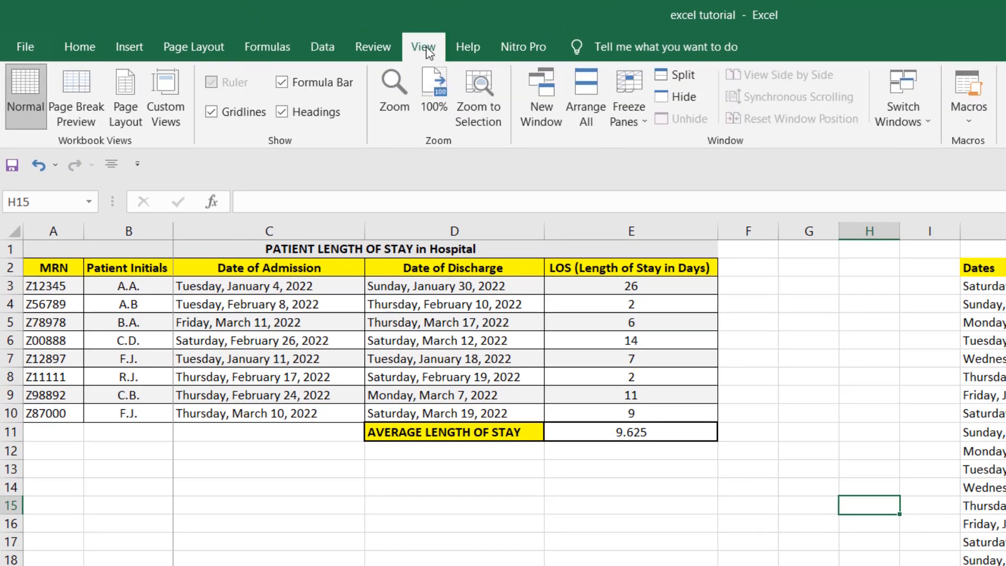
{"action": "left_click", "coordinate": [631, 120]}
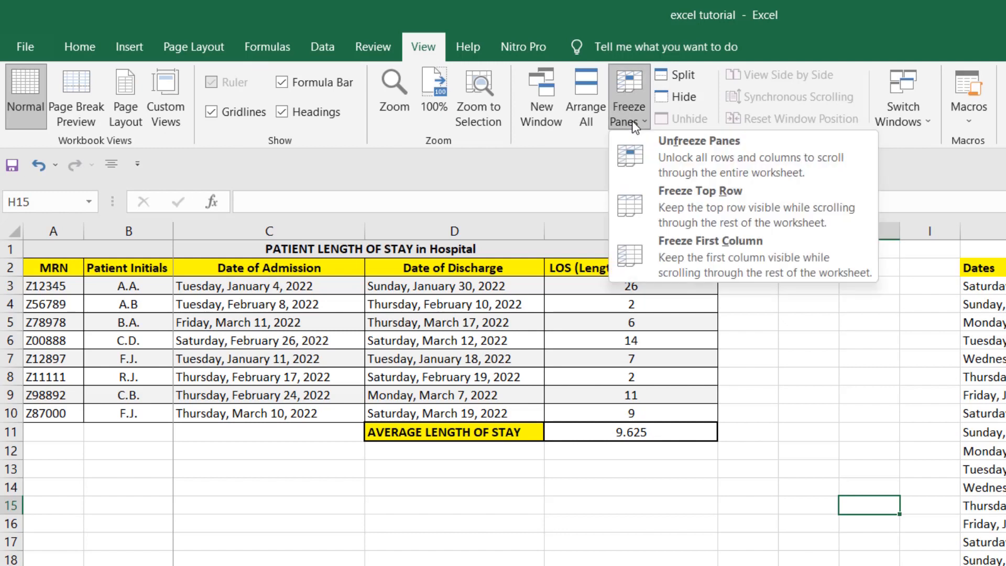
{"action": "left_click", "coordinate": [632, 121]}
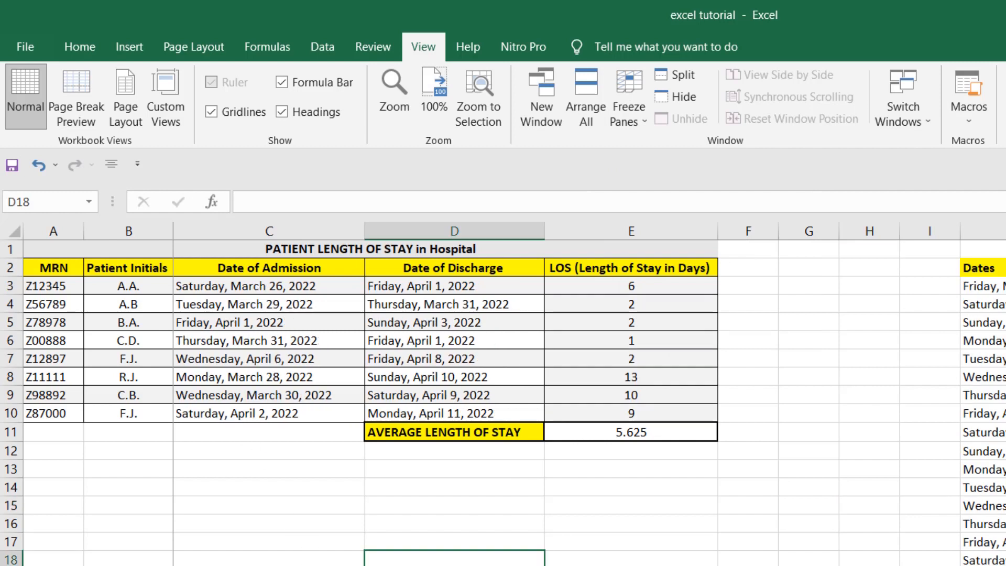
Unfreeze the worksheet's panes.
{"action": "left_click", "coordinate": [73, 473]}
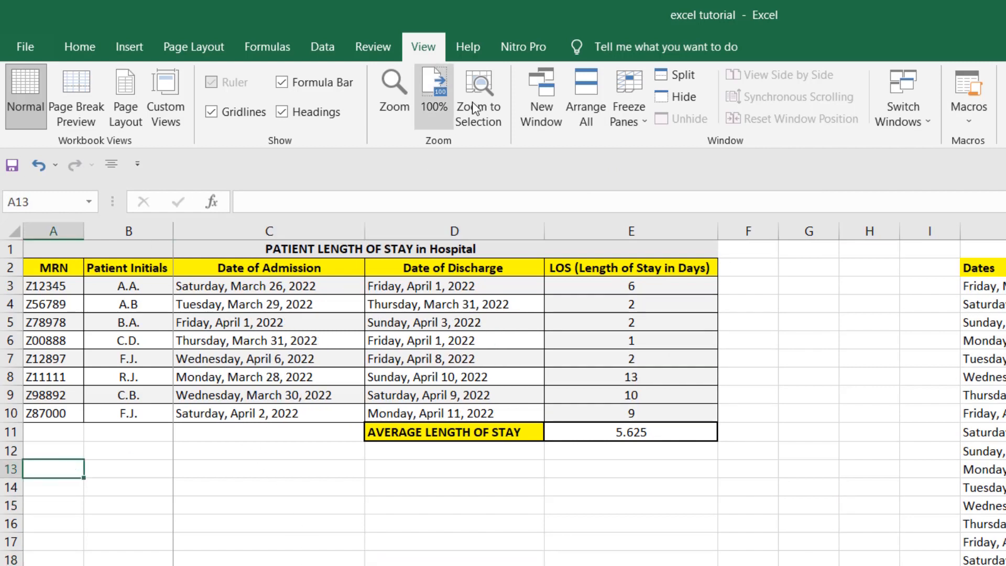
{"action": "left_click", "coordinate": [630, 100]}
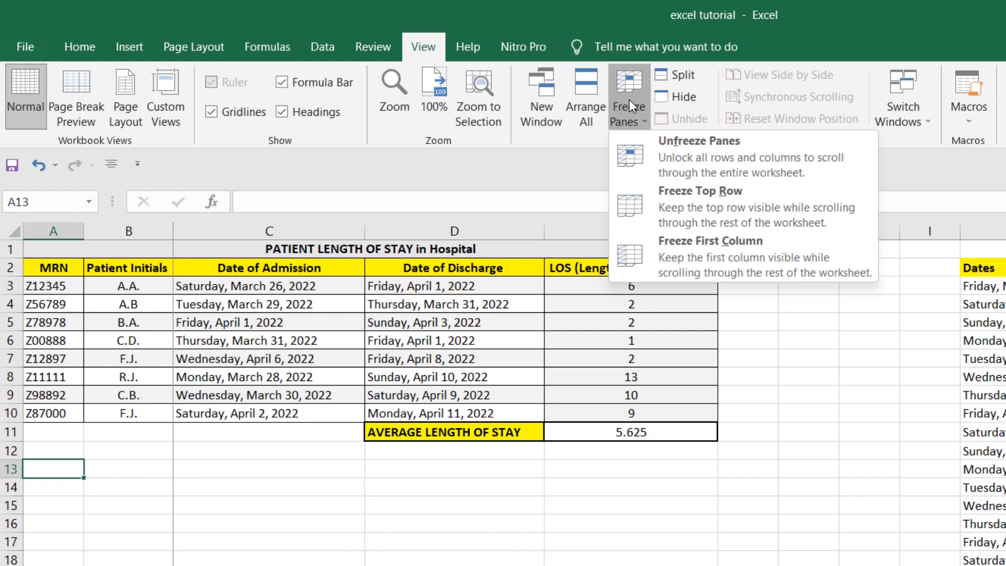
{"action": "left_click", "coordinate": [675, 170]}
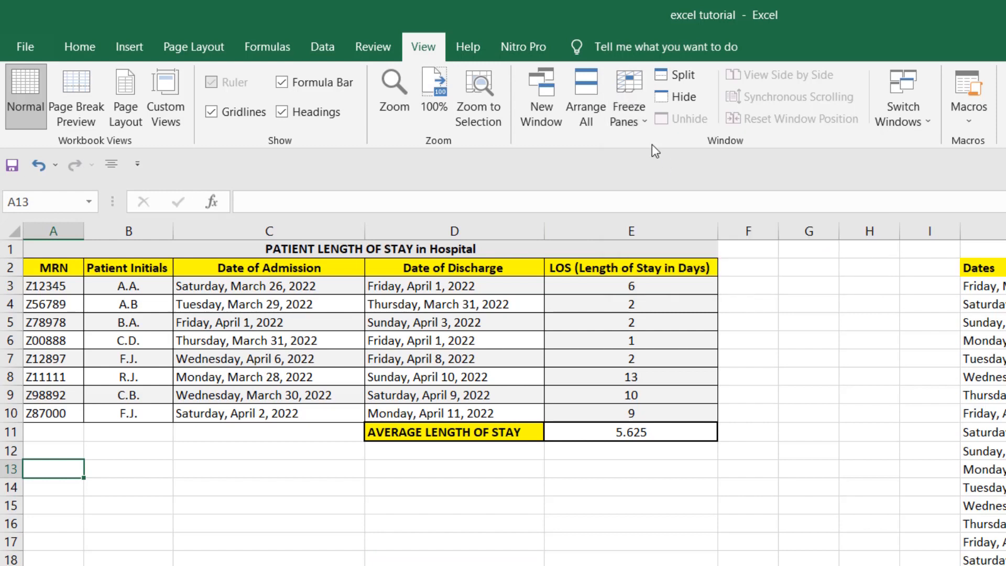
Freeze only the first column and check how the MRN column behaves when the sheet moves sideways.
{"action": "left_click", "coordinate": [610, 116]}
{"action": "left_click", "coordinate": [567, 531]}
{"action": "left_click", "coordinate": [621, 121]}
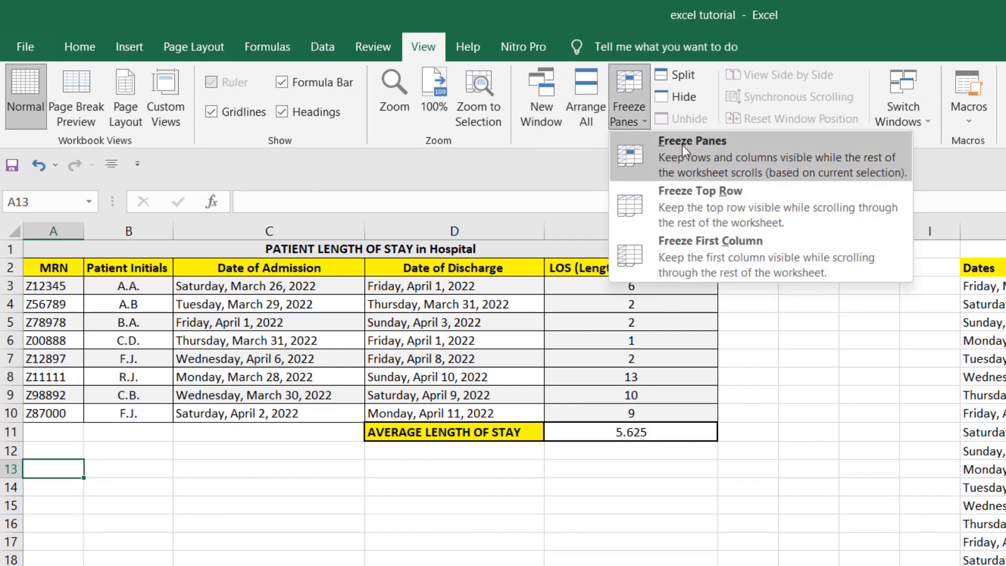
{"action": "left_click", "coordinate": [716, 258]}
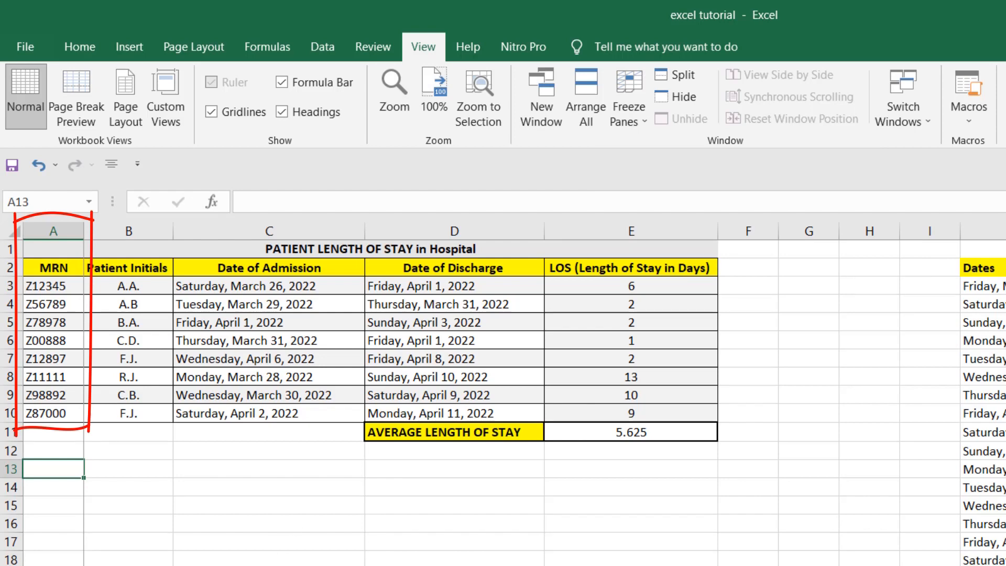
{"action": "scroll", "coordinate": [523, 393], "scroll_direction": "right", "scroll_amount": 4}
{"action": "scroll", "coordinate": [523, 392], "scroll_direction": "left", "scroll_amount": 4}
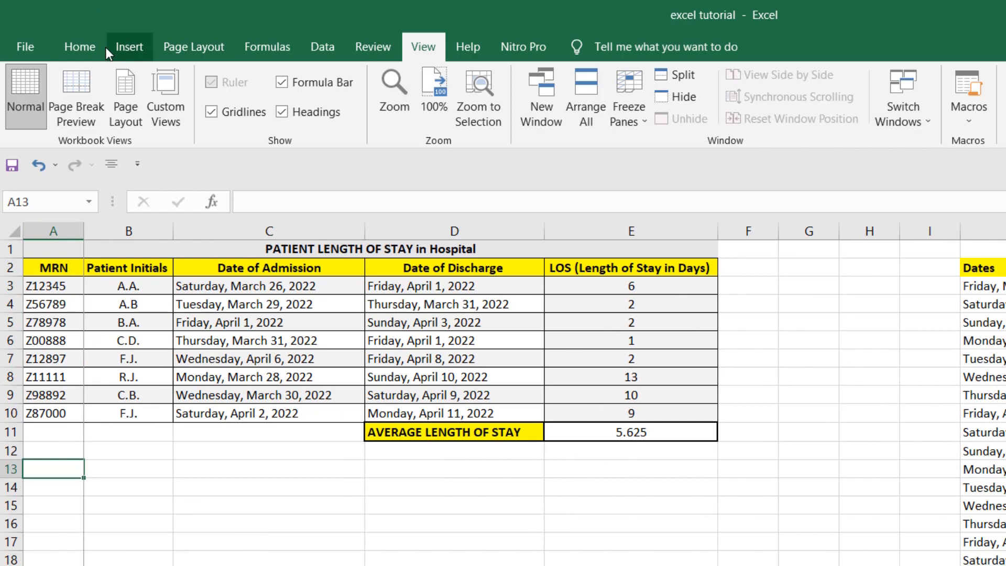
Undo the last edit to the average length of stay formula in E11.
{"action": "left_click", "coordinate": [81, 47]}
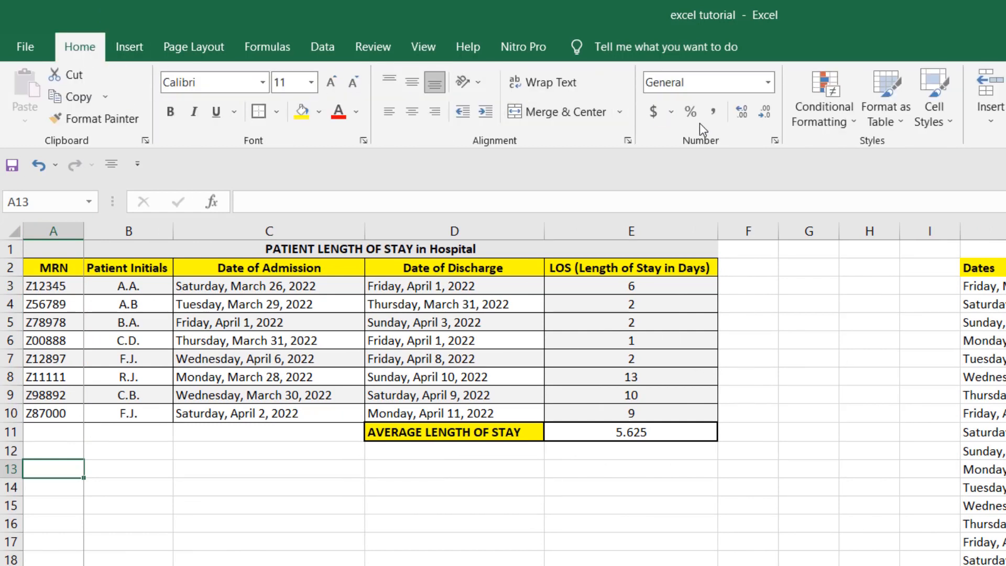
{"action": "left_click", "coordinate": [39, 165]}
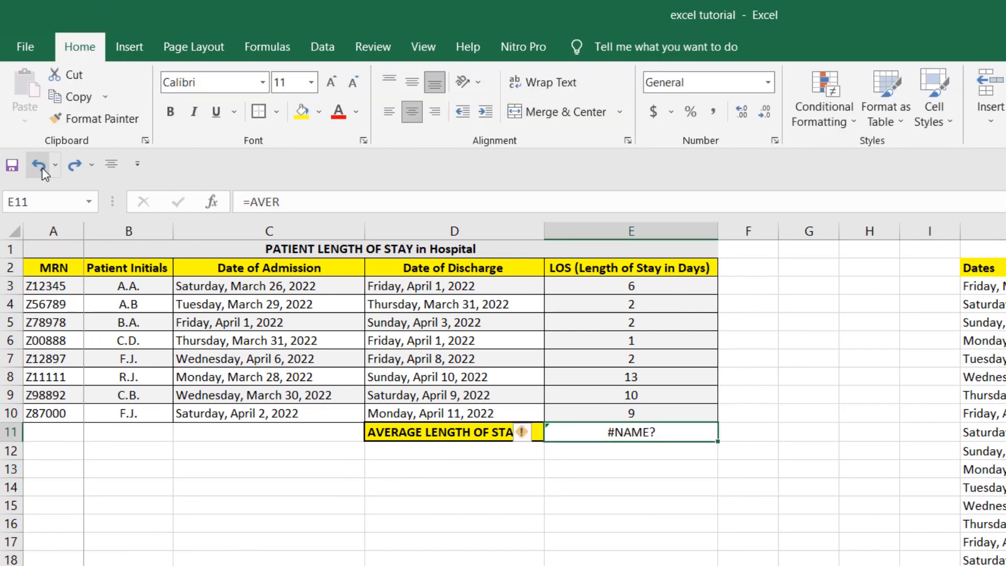
Unfreeze the first column and check how the MRN and Patient Initials columns move with the rest of the sheet.
{"action": "left_click_drag", "start_coordinate": [42, 231], "coordinate": [133, 232]}
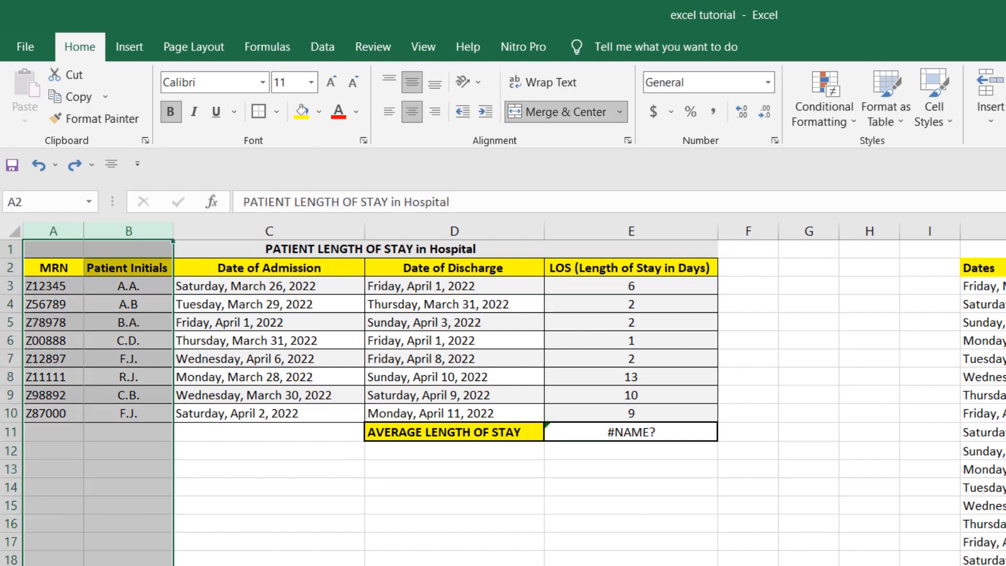
{"action": "left_click", "coordinate": [314, 535]}
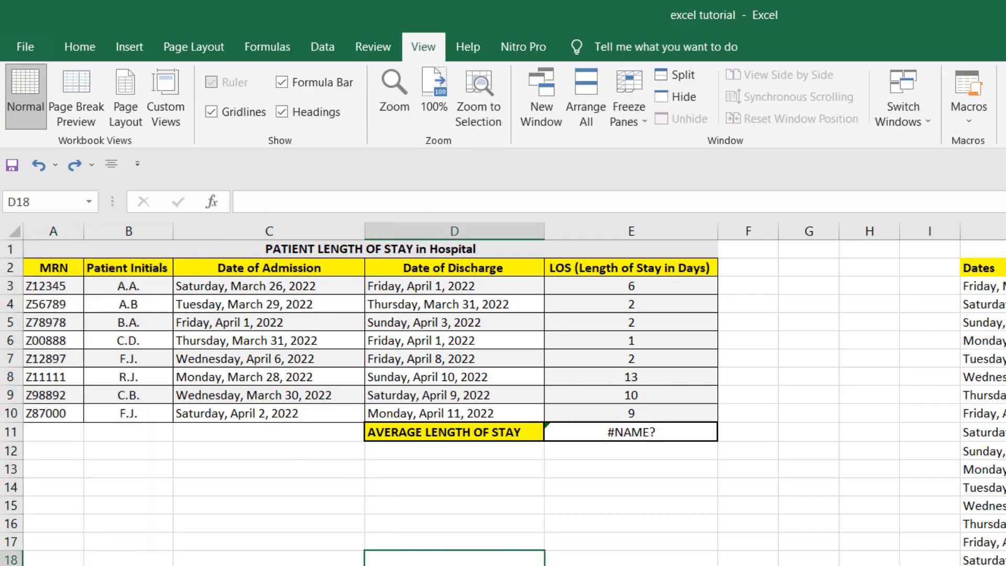
{"action": "scroll", "coordinate": [513, 392], "scroll_direction": "right", "scroll_amount": 4}
{"action": "scroll", "coordinate": [513, 393], "scroll_direction": "left", "scroll_amount": 4}
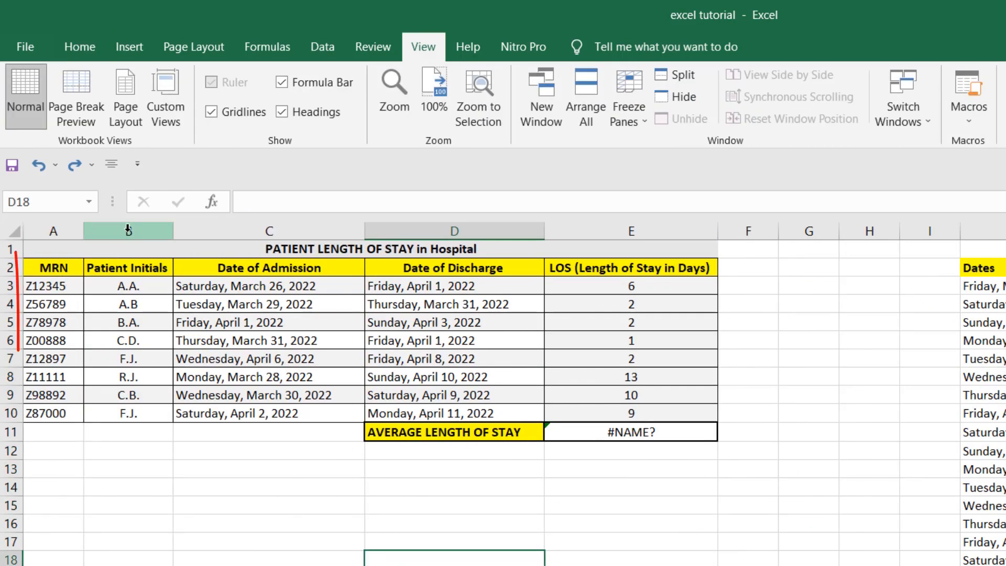
{"action": "left_click_drag", "start_coordinate": [50, 221], "coordinate": [26, 236]}
{"action": "left_click", "coordinate": [164, 505]}
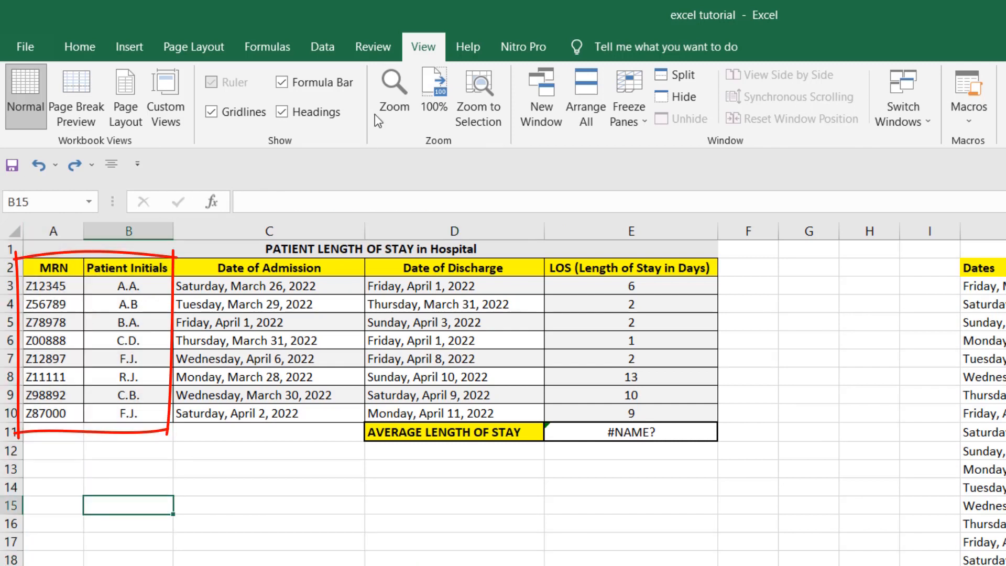
{"action": "left_click", "coordinate": [624, 118]}
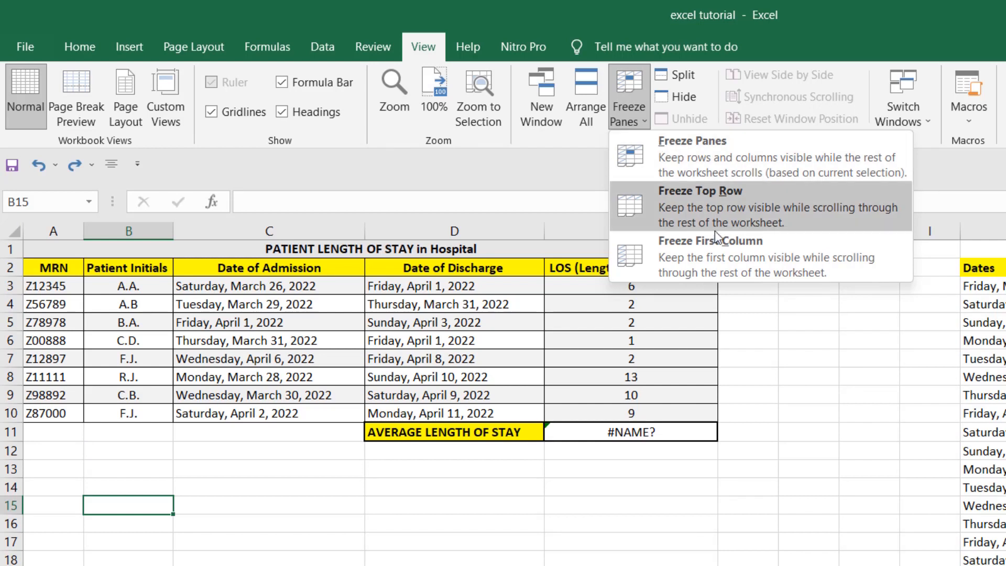
{"action": "left_click", "coordinate": [59, 233]}
{"action": "left_click_drag", "start_coordinate": [59, 233], "coordinate": [102, 231]}
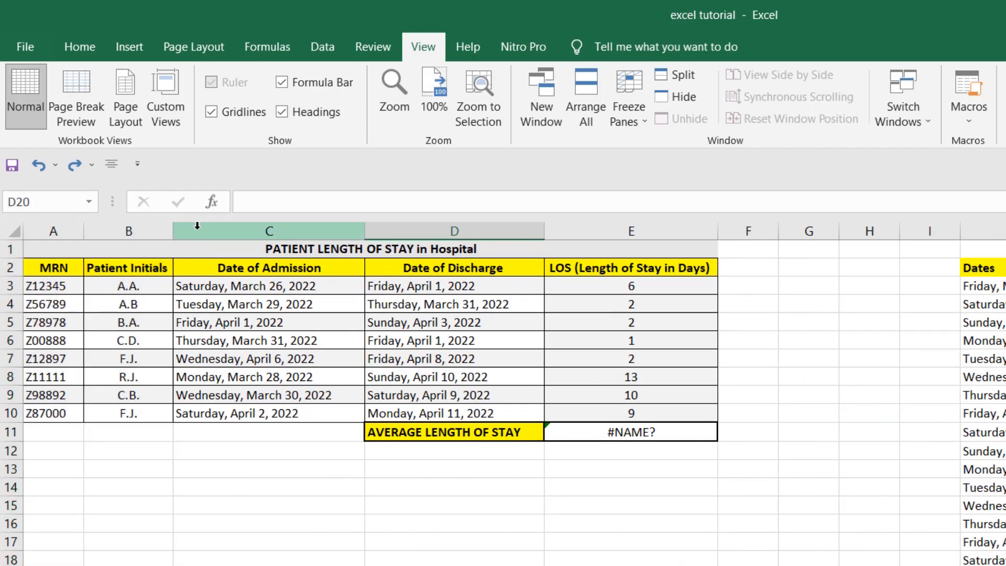
Freeze the MRN and Patient Initials columns with Freeze Panes based on column C, and check the result by moving across to the Dates list.
{"action": "left_click", "coordinate": [214, 230]}
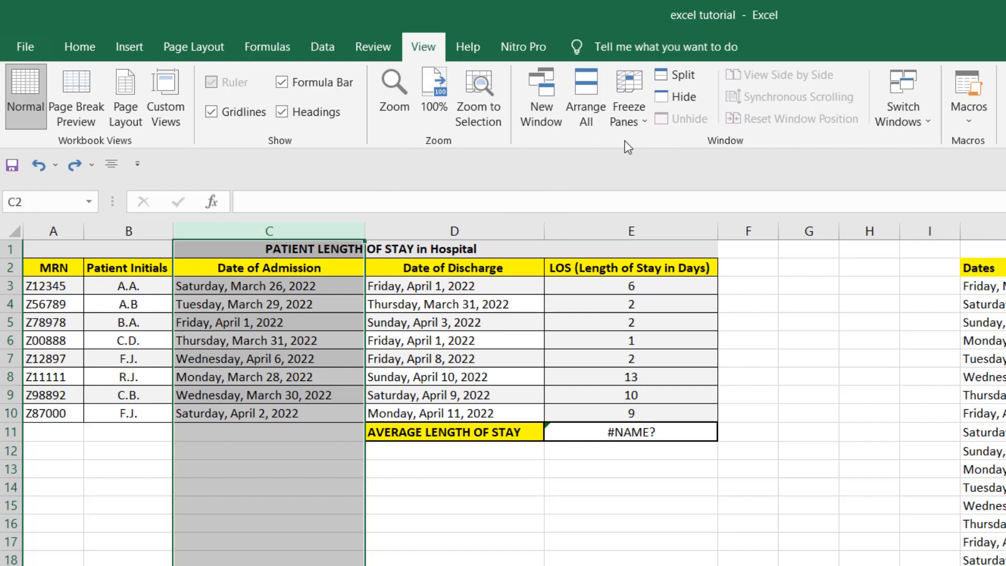
{"action": "left_click", "coordinate": [630, 126]}
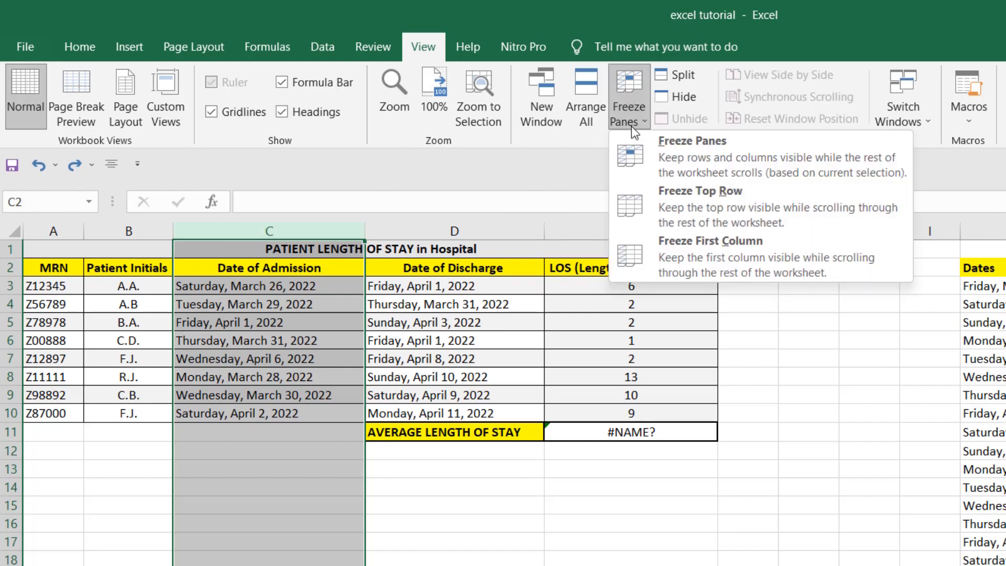
{"action": "left_click", "coordinate": [662, 143]}
{"action": "left_click", "coordinate": [545, 545]}
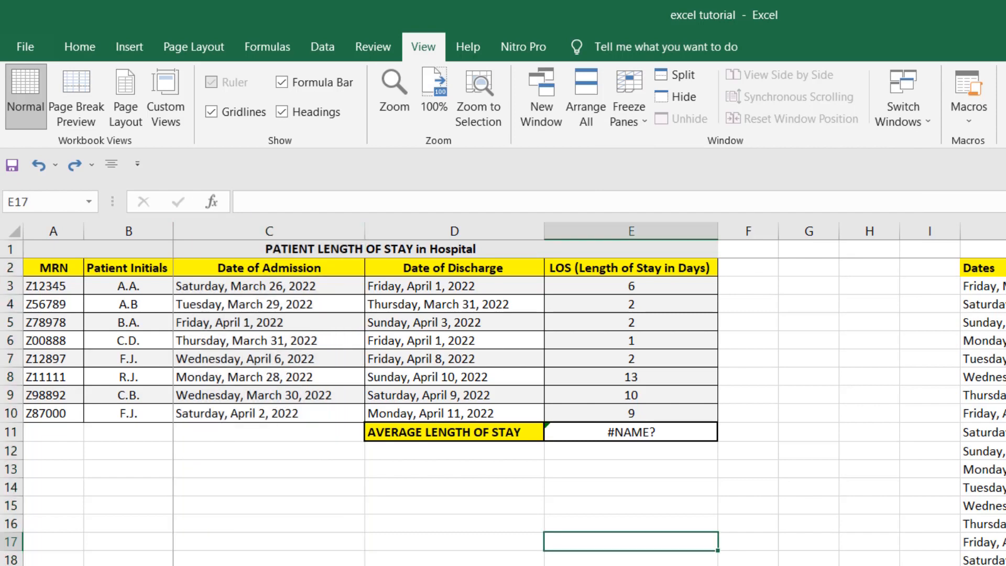
{"action": "scroll", "coordinate": [589, 392], "scroll_direction": "right", "scroll_amount": 3}
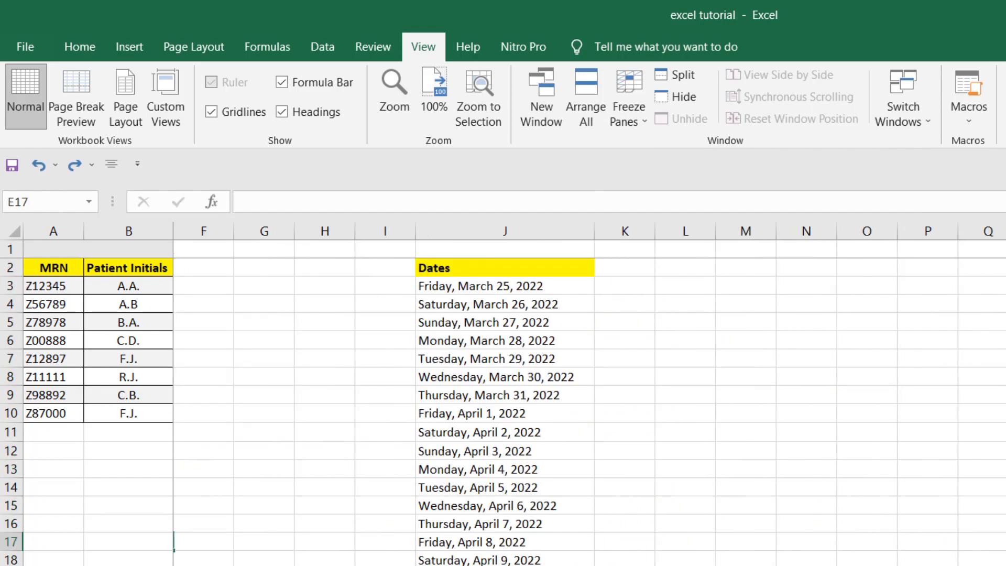
{"action": "scroll", "coordinate": [589, 392], "scroll_direction": "left", "scroll_amount": 3}
{"action": "scroll", "coordinate": [589, 392], "scroll_direction": "right", "scroll_amount": 3}
{"action": "scroll", "coordinate": [589, 392], "scroll_direction": "left", "scroll_amount": 3}
{"action": "left_click", "coordinate": [454, 565]}
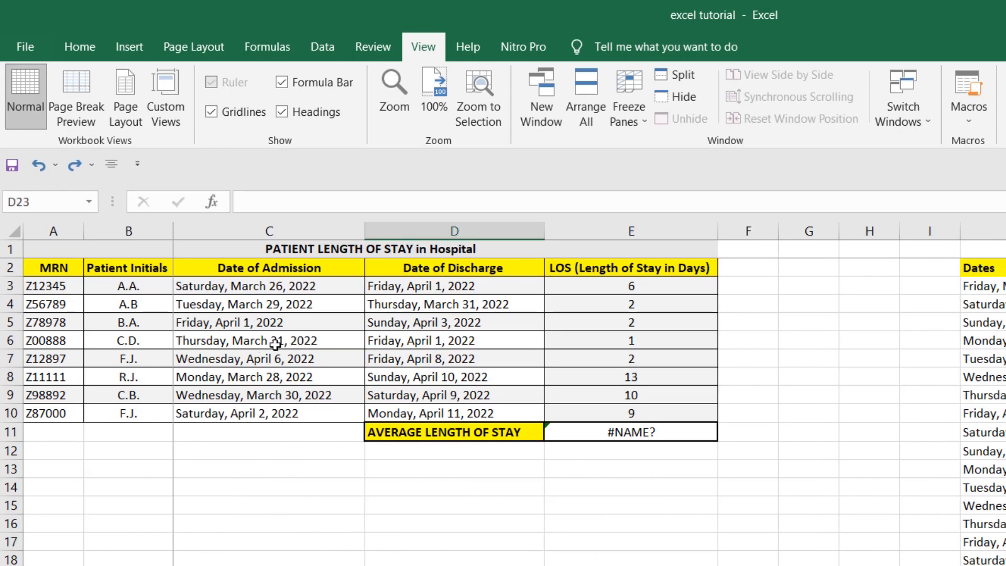